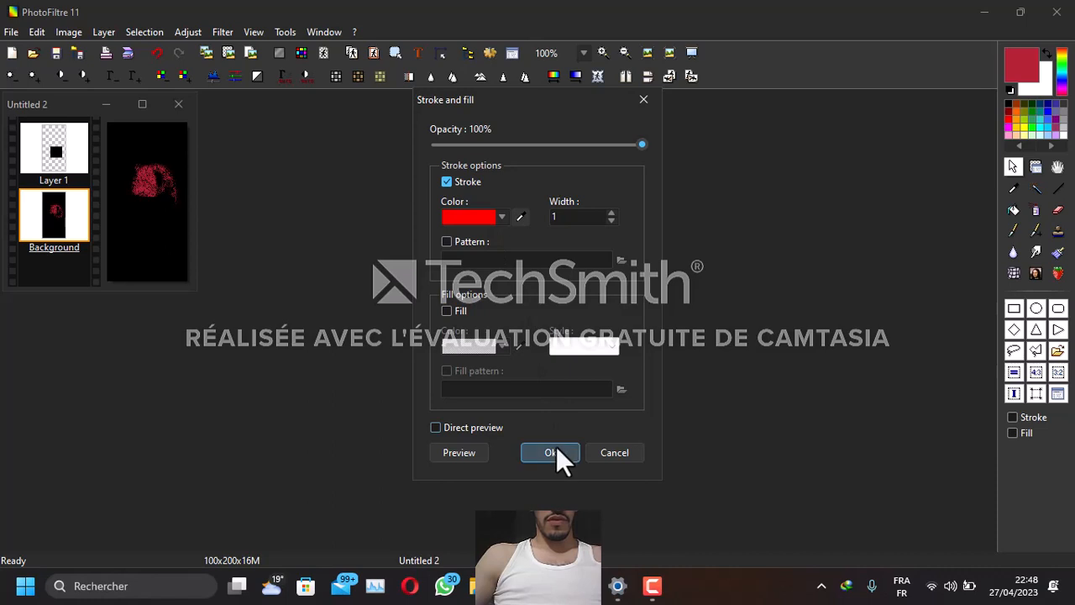
- Apply a red stroke of width 1 to the Background layer, and a second red stroke of width 28
{"action": "left_click", "coordinate": [555, 448]}
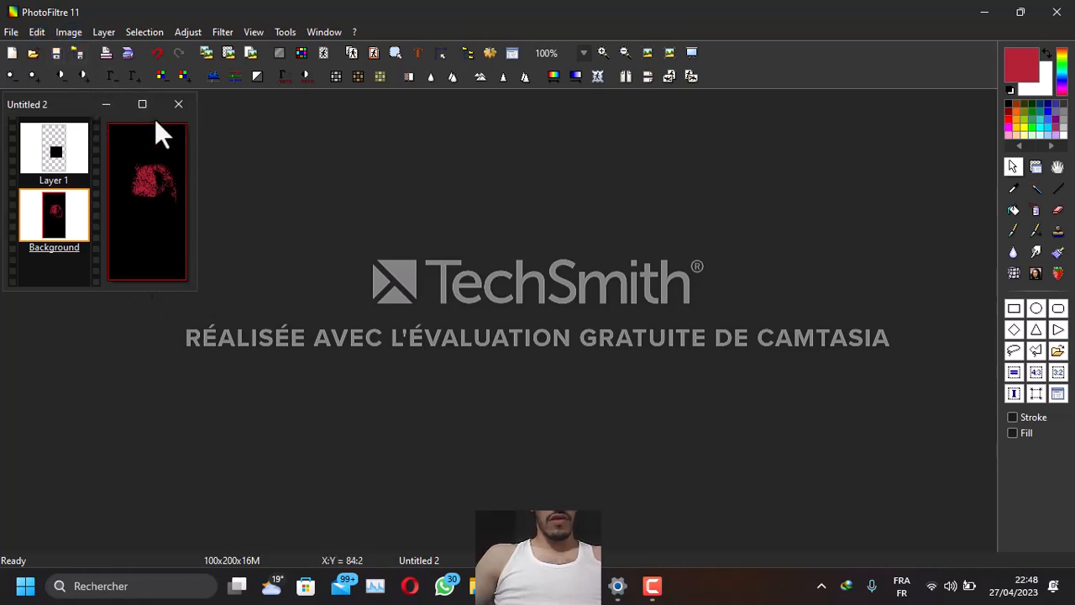
{"action": "left_click", "coordinate": [37, 32]}
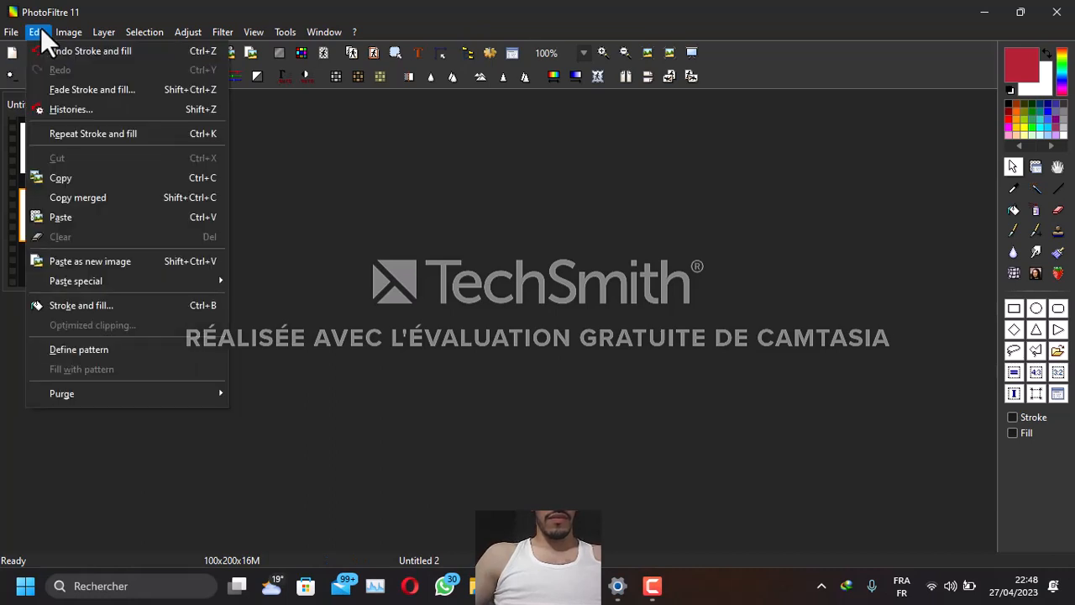
{"action": "left_click", "coordinate": [95, 306]}
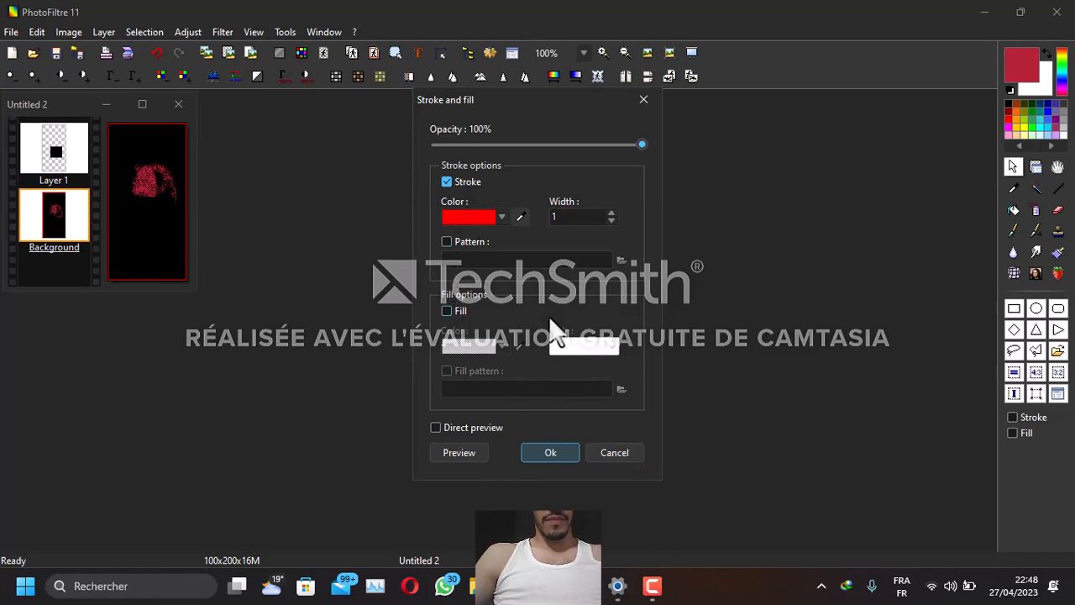
{"action": "left_click", "coordinate": [571, 217]}
{"action": "left_click", "coordinate": [610, 210]}
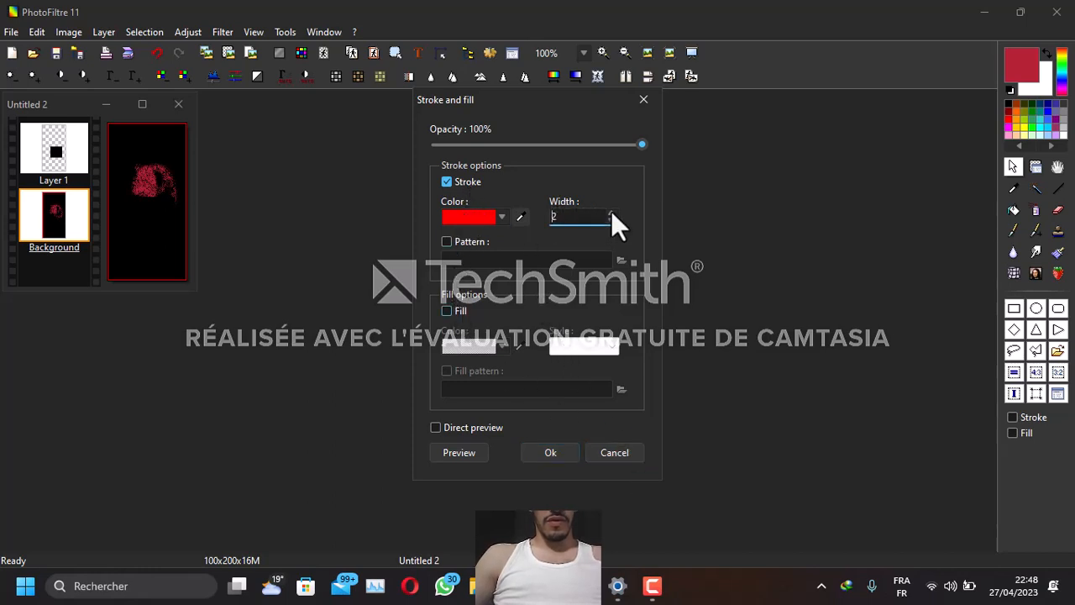
{"action": "left_click", "coordinate": [611, 211]}
{"action": "left_click", "coordinate": [611, 211]}
{"action": "left_click", "coordinate": [611, 211]}
{"action": "left_click", "coordinate": [611, 211]}
{"action": "left_click", "coordinate": [611, 210]}
{"action": "left_click", "coordinate": [611, 211]}
{"action": "left_click", "coordinate": [611, 211]}
{"action": "left_click", "coordinate": [611, 211]}
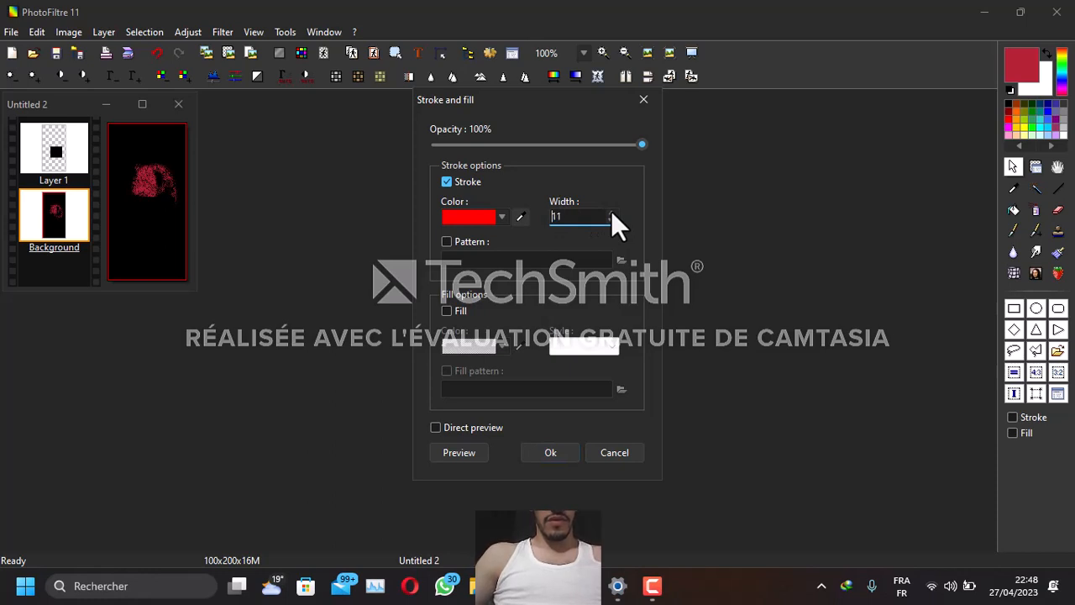
{"action": "left_click", "coordinate": [611, 211]}
{"action": "left_click", "coordinate": [611, 211]}
{"action": "left_click", "coordinate": [610, 211]}
{"action": "left_click", "coordinate": [611, 211]}
{"action": "left_click", "coordinate": [611, 211]}
{"action": "left_click", "coordinate": [611, 211]}
{"action": "left_click", "coordinate": [610, 211]}
{"action": "left_click", "coordinate": [611, 211]}
{"action": "left_click", "coordinate": [611, 211]}
{"action": "left_click", "coordinate": [611, 210]}
{"action": "left_click", "coordinate": [611, 211]}
{"action": "left_click", "coordinate": [611, 211]}
{"action": "left_click", "coordinate": [611, 211]}
{"action": "left_click", "coordinate": [611, 211]}
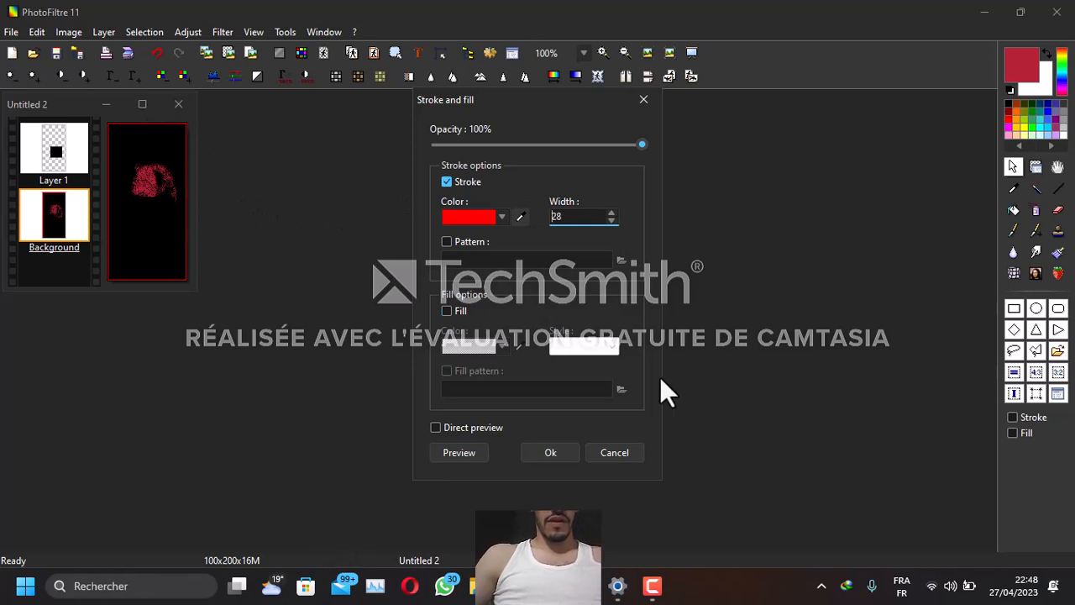
{"action": "left_click", "coordinate": [563, 451]}
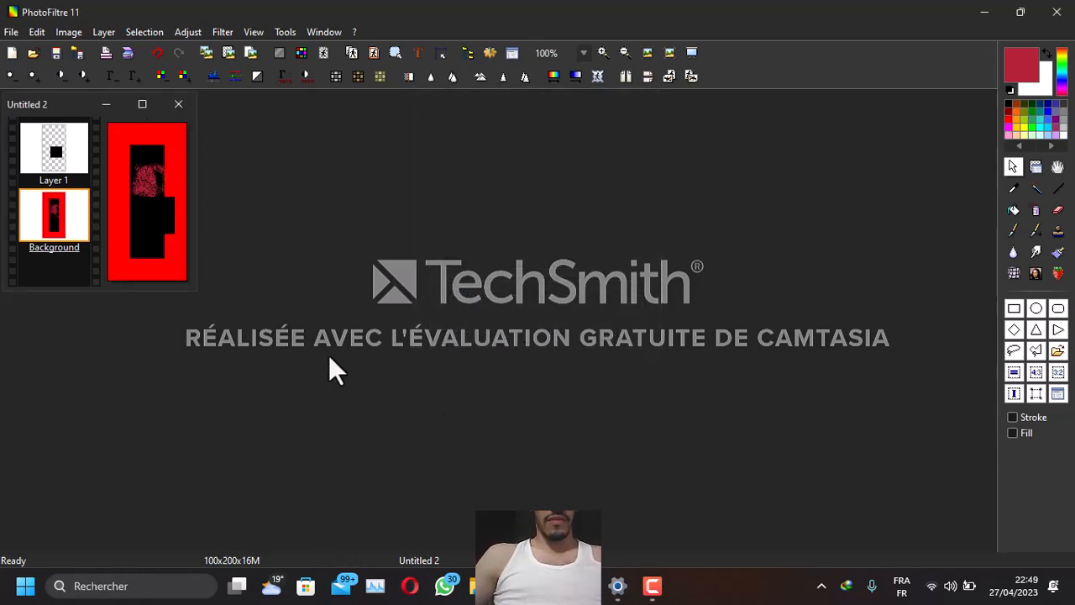
- Move the black square on Layer 1 down to the image's lower edge and make the Background layer active
{"action": "left_click", "coordinate": [64, 155]}
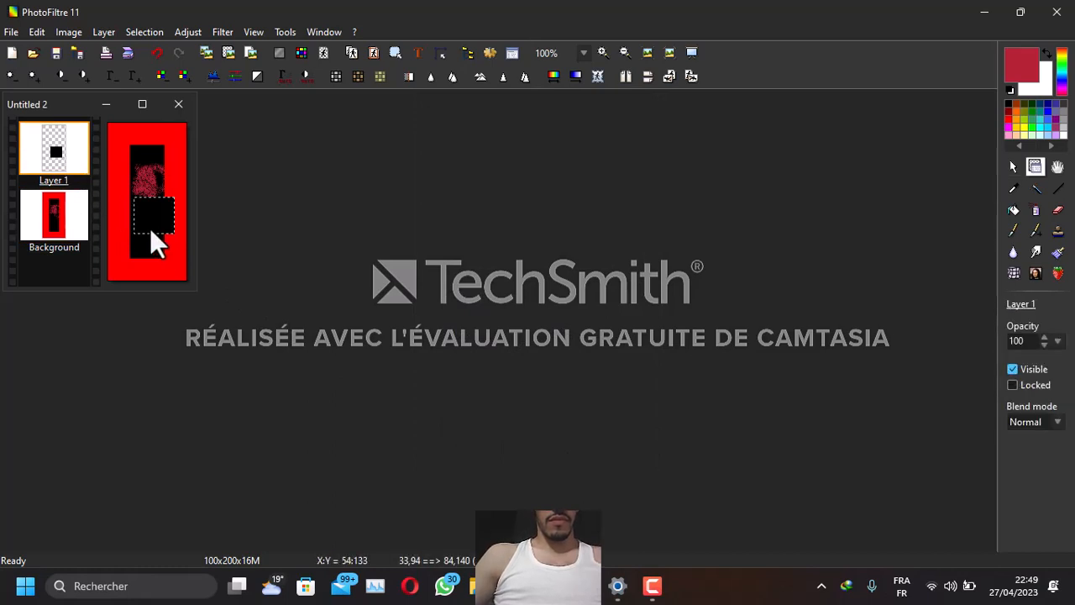
{"action": "left_click_drag", "start_coordinate": [158, 233], "coordinate": [149, 281]}
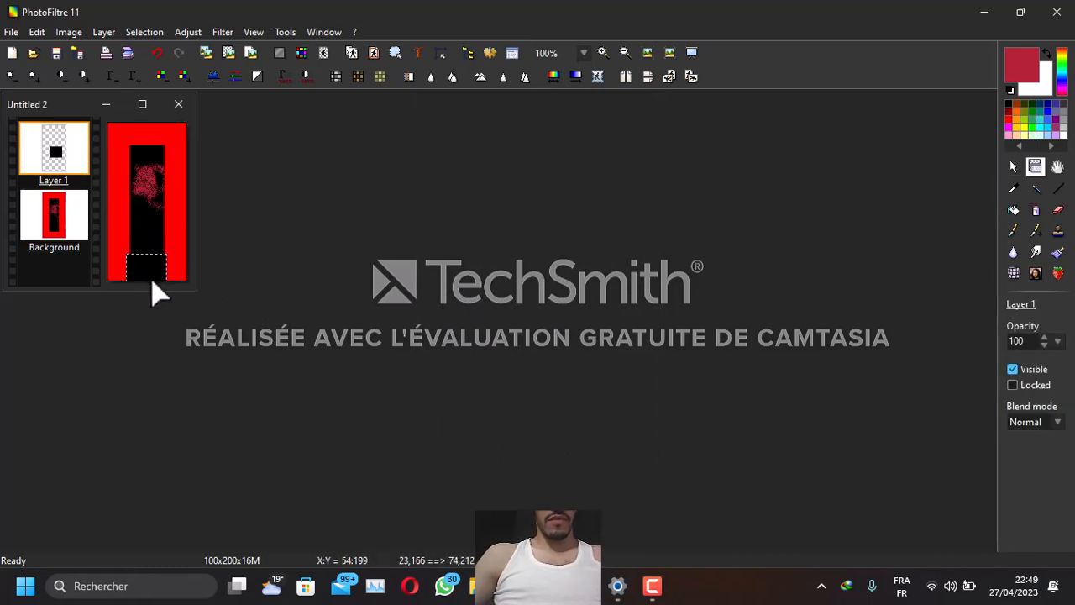
{"action": "left_click", "coordinate": [123, 223]}
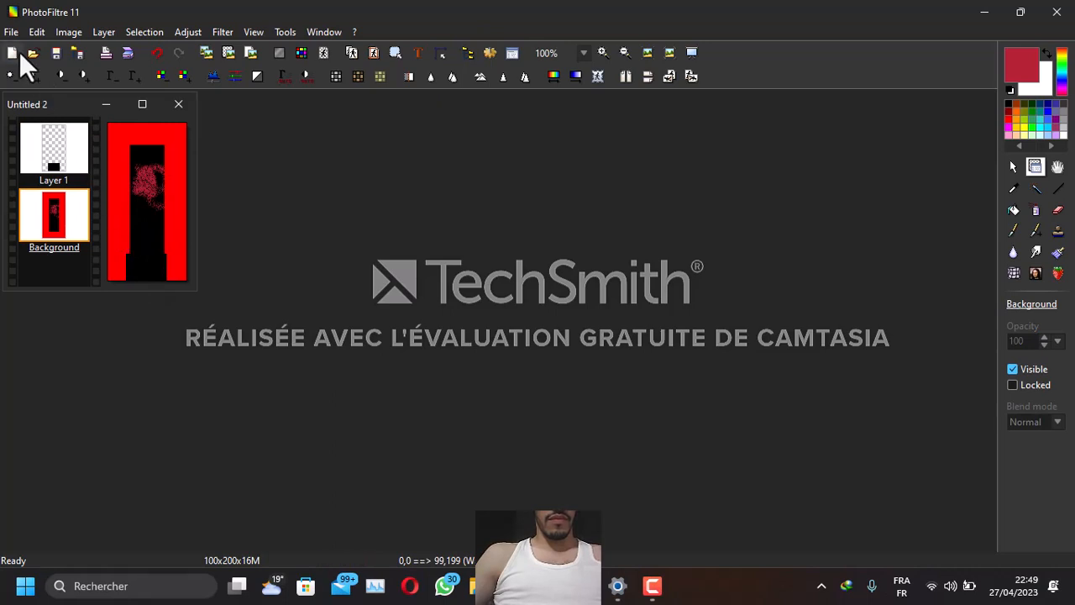
{"action": "left_click", "coordinate": [34, 33]}
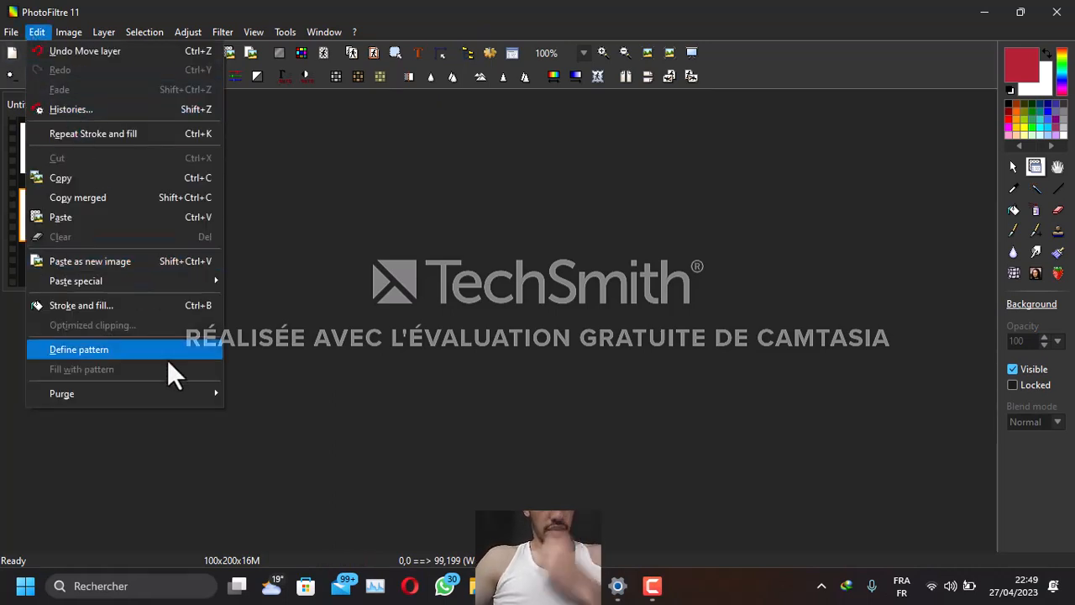
{"action": "left_click", "coordinate": [331, 286]}
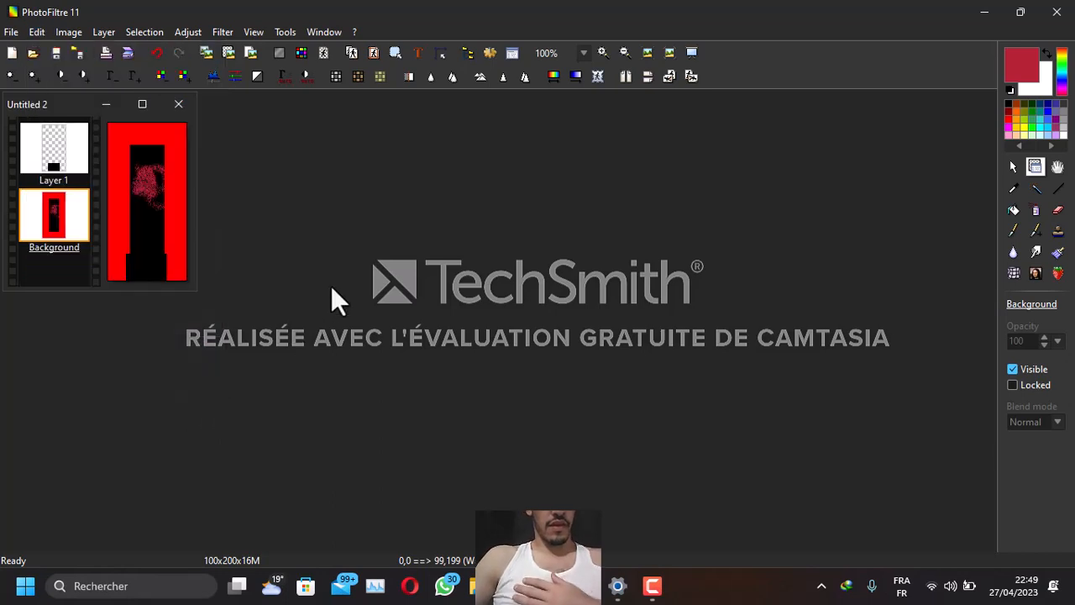
{"action": "left_click", "coordinate": [66, 35]}
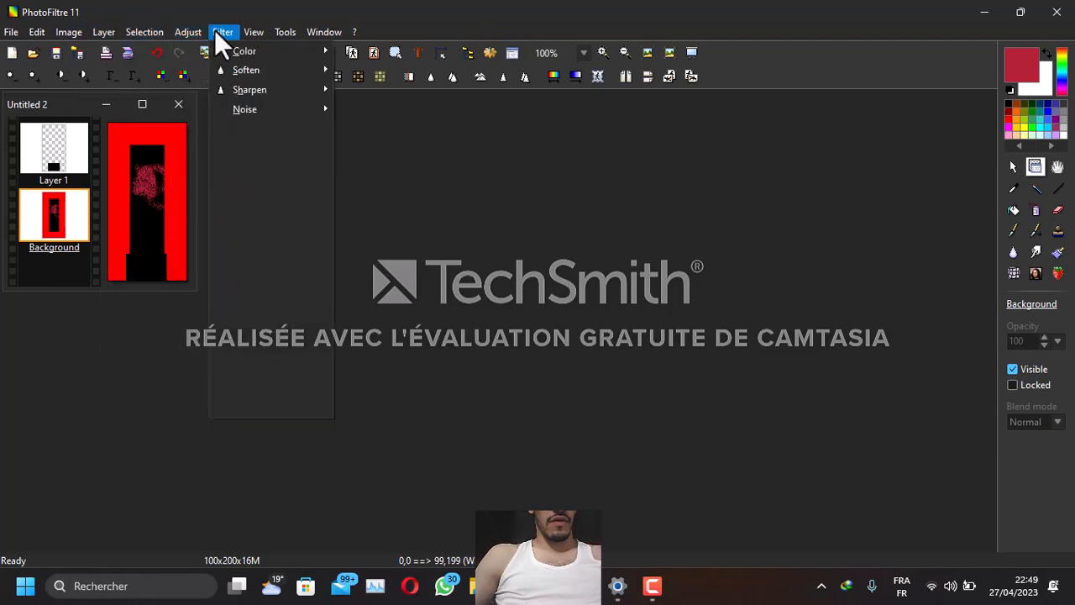
{"action": "mouse_move", "coordinate": [267, 31]}
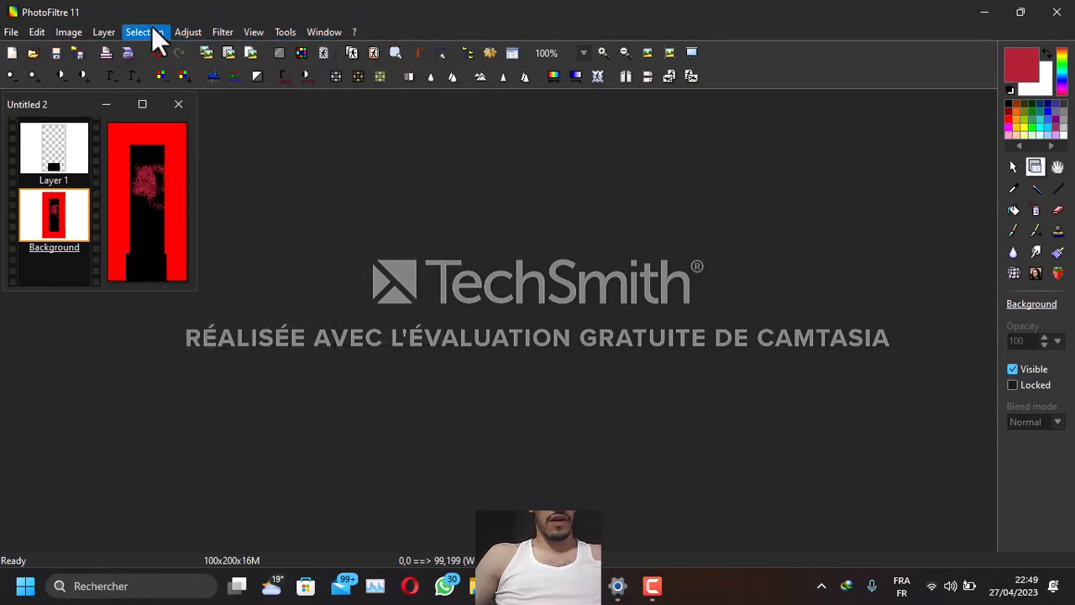
{"action": "mouse_move", "coordinate": [110, 36]}
{"action": "mouse_move", "coordinate": [182, 34]}
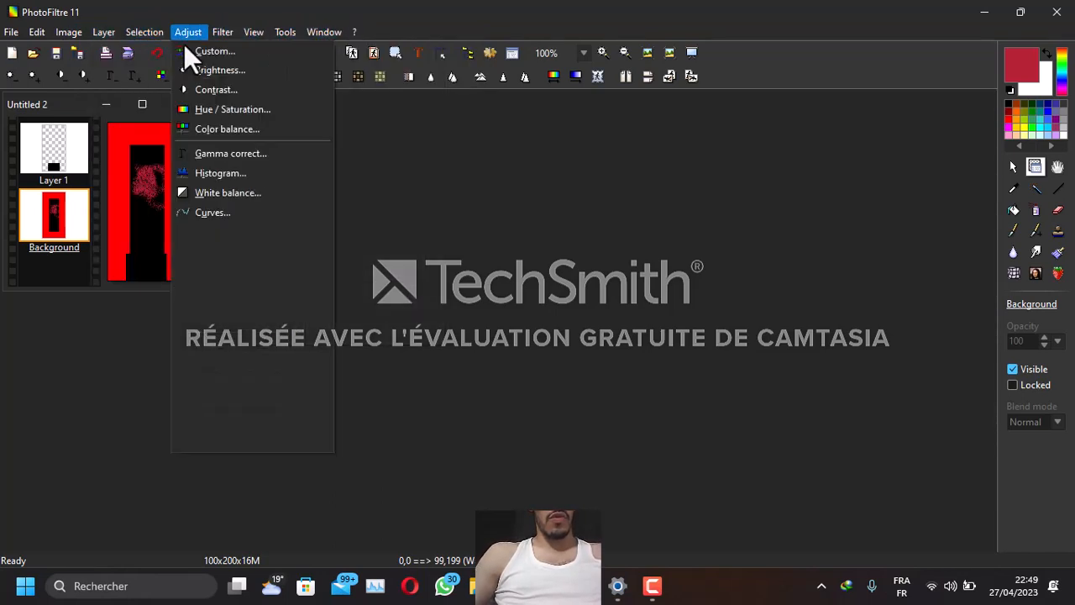
{"action": "mouse_move", "coordinate": [351, 42]}
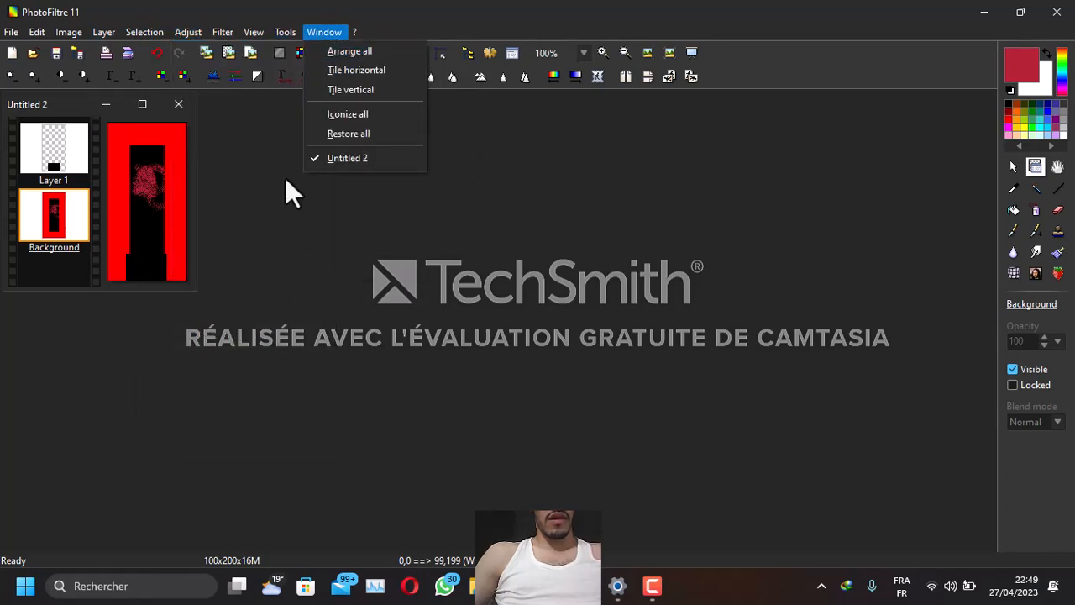
{"action": "left_click", "coordinate": [201, 5]}
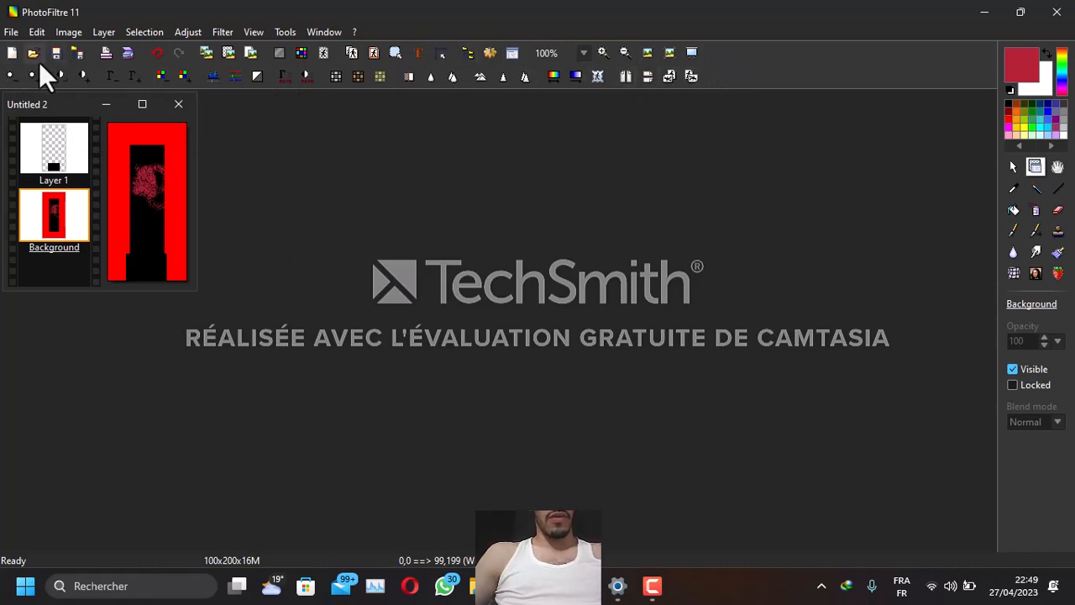
- Close the Untitled 2 image without saving it
{"action": "left_click", "coordinate": [178, 103]}
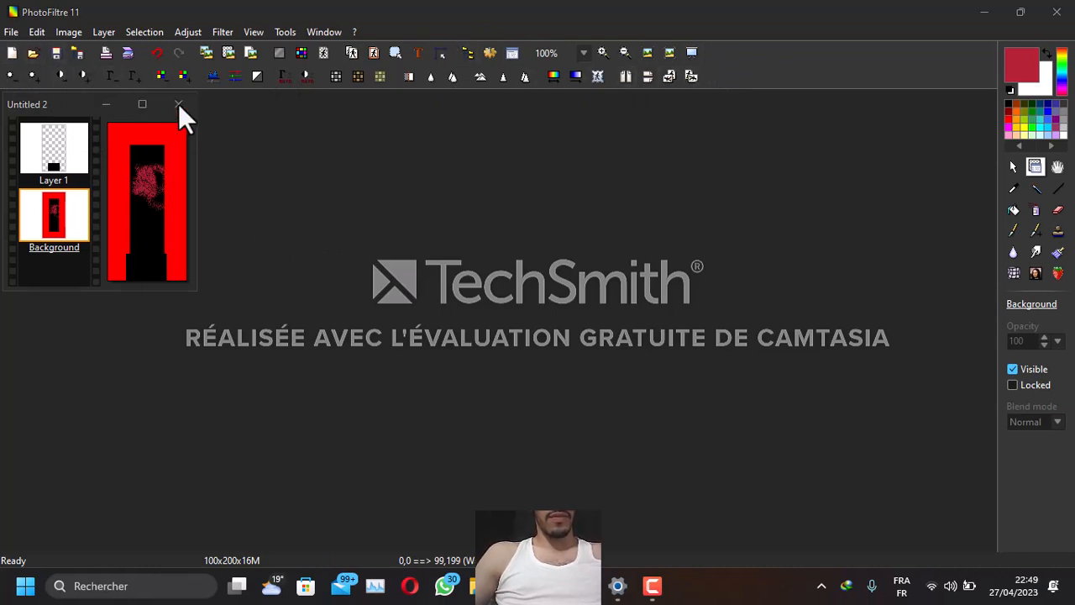
{"action": "left_click", "coordinate": [589, 337]}
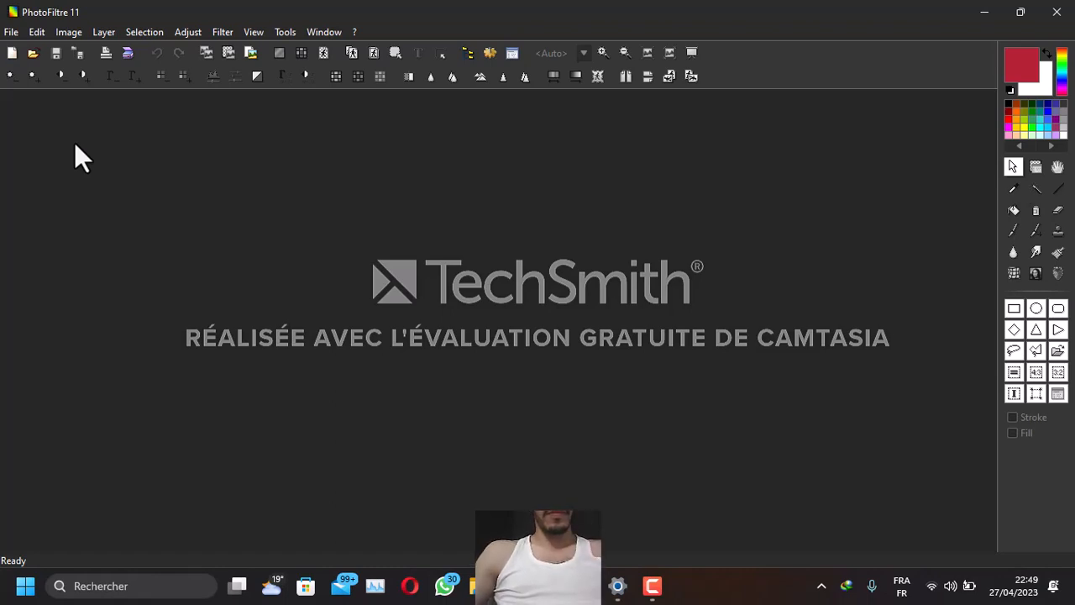
- Create a new image 300 pixels wide and 500 pixels high with the crimson foreground color as its background
{"action": "left_click", "coordinate": [13, 34]}
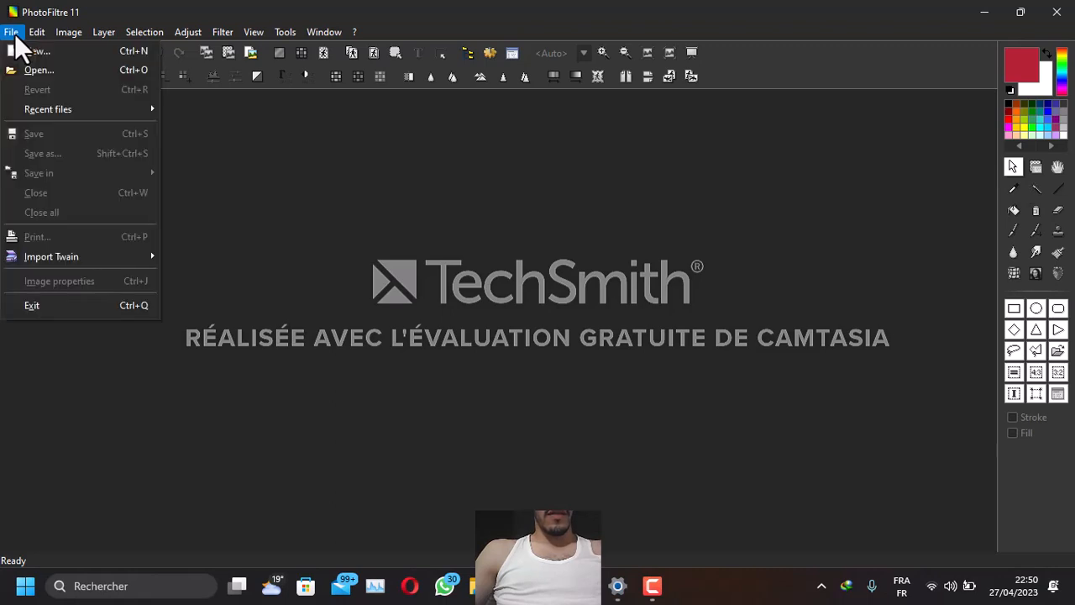
{"action": "left_click", "coordinate": [315, 301]}
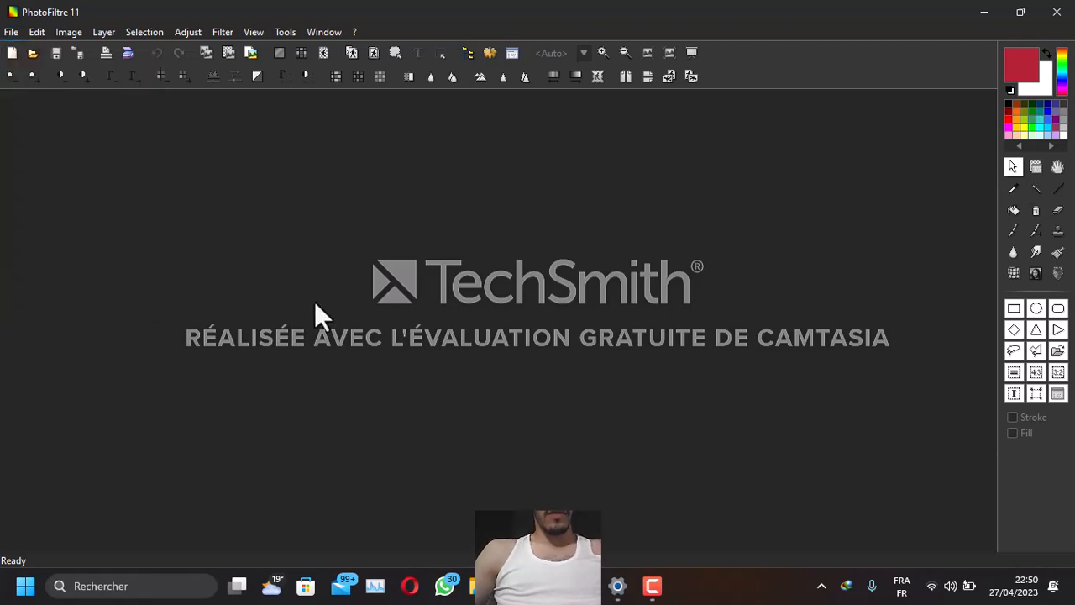
{"action": "left_click", "coordinate": [12, 54]}
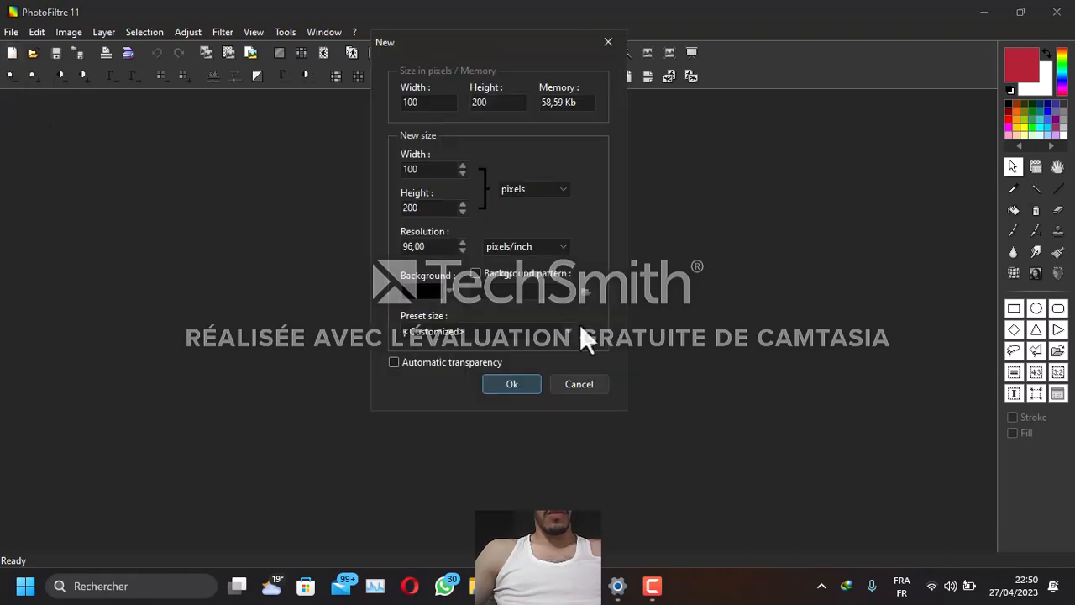
{"action": "double_click", "coordinate": [424, 207]}
{"action": "type", "text": "500"}
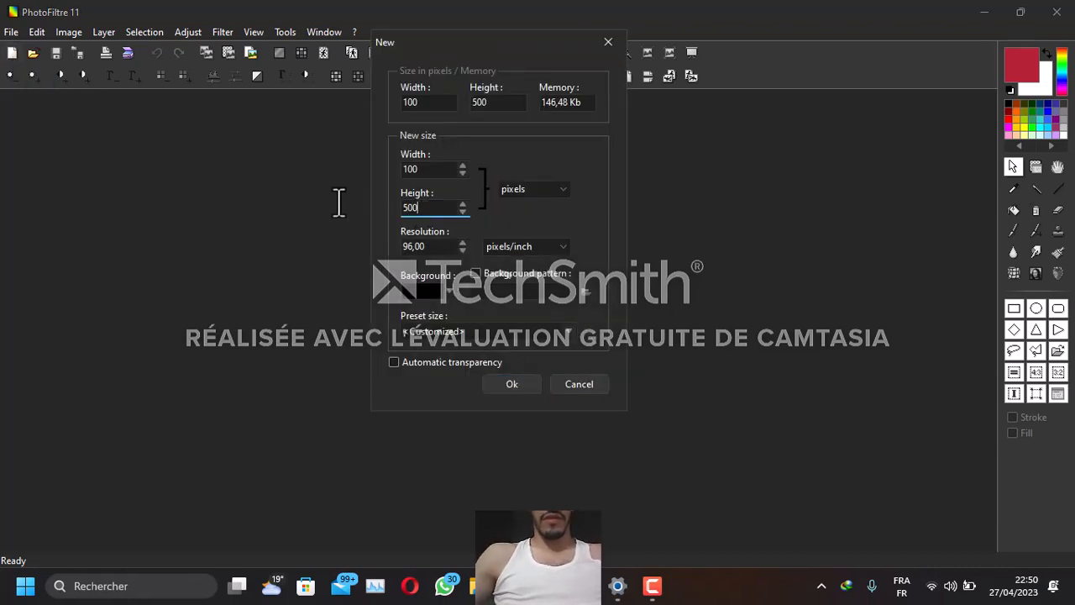
{"action": "left_click", "coordinate": [412, 168]}
{"action": "key", "text": "BackSpace"}
{"action": "type", "text": "3"}
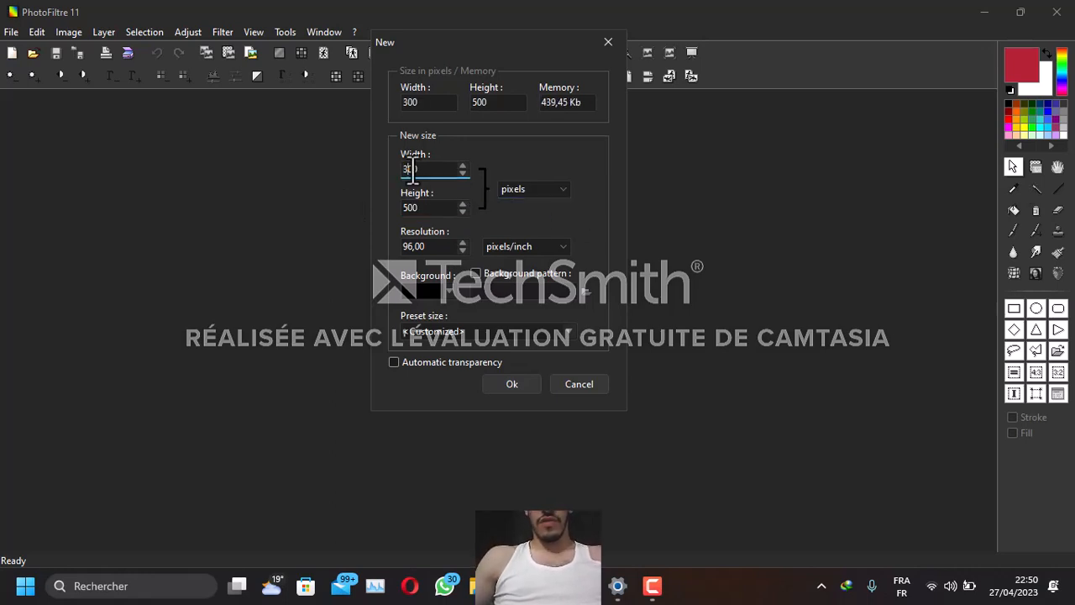
{"action": "left_click", "coordinate": [452, 294]}
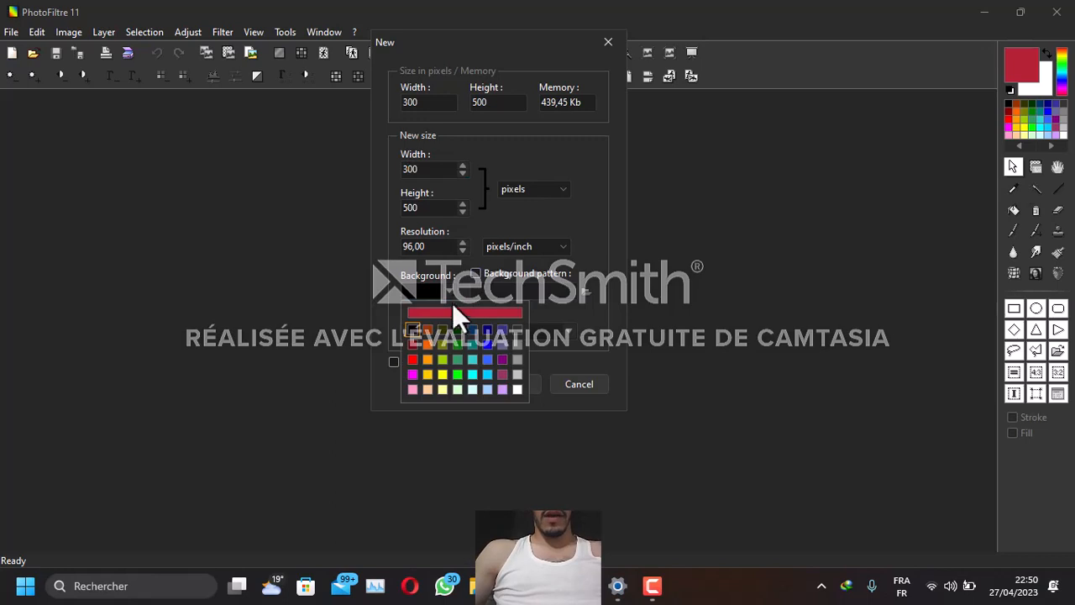
{"action": "left_click", "coordinate": [452, 307]}
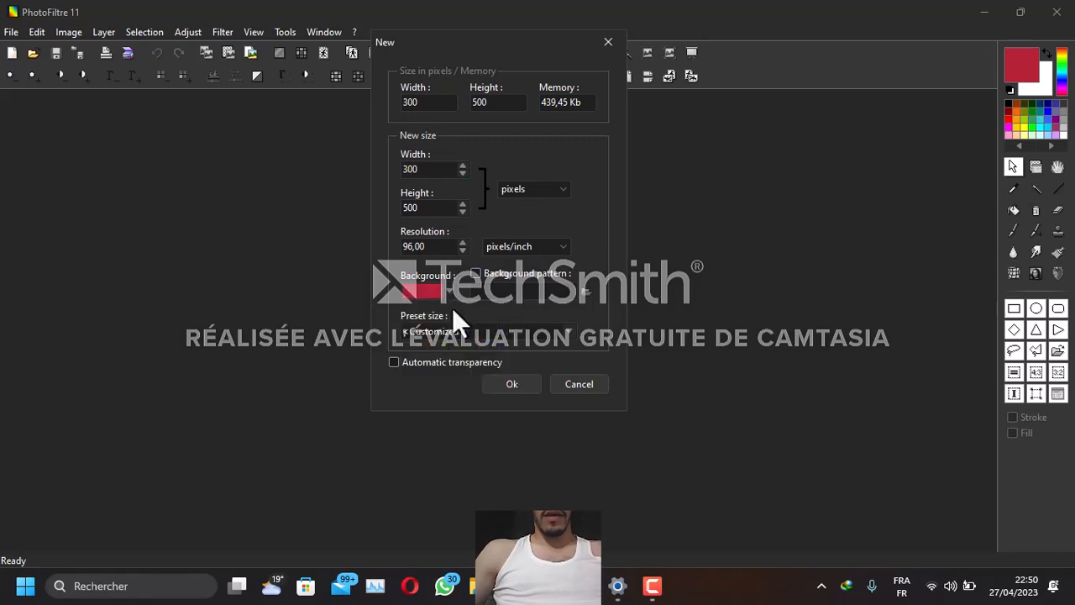
{"action": "left_click", "coordinate": [526, 390]}
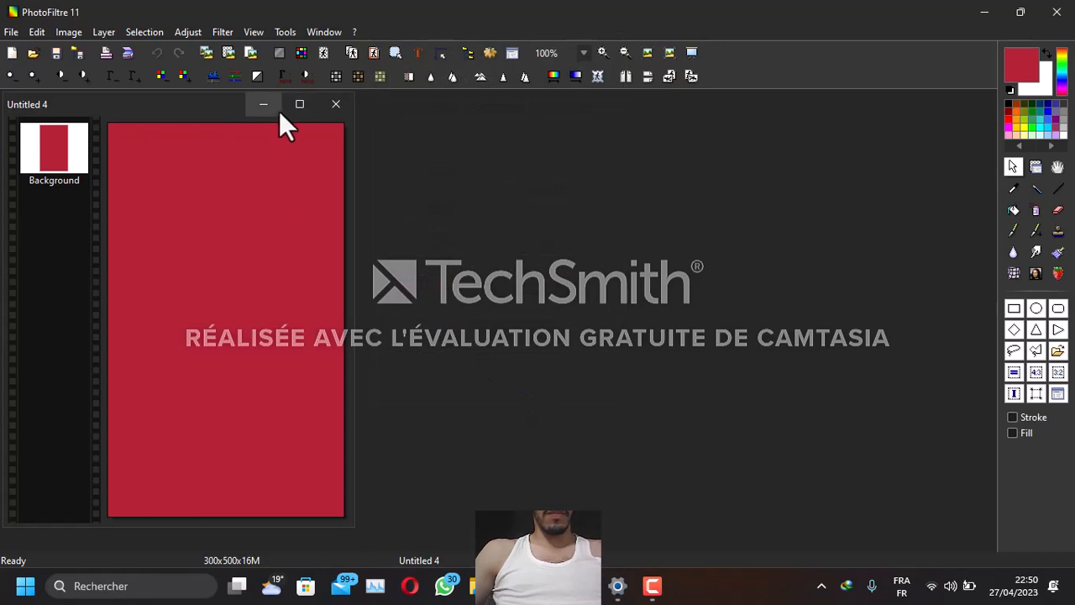
- Close the new crimson image without saving it
{"action": "left_click", "coordinate": [350, 108]}
{"action": "left_click", "coordinate": [591, 337]}
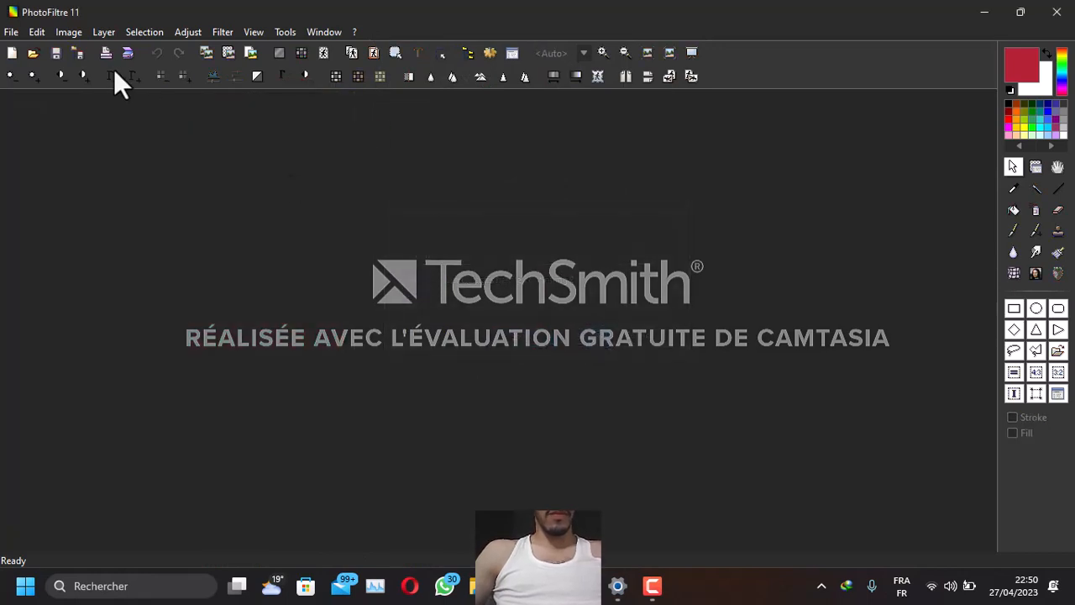
{"action": "left_click", "coordinate": [11, 32]}
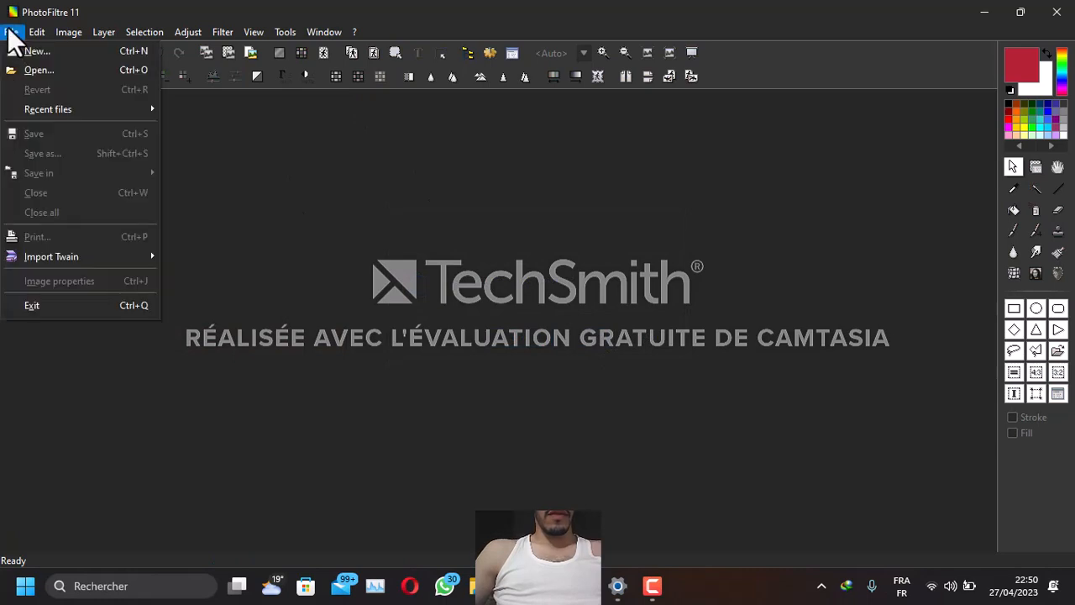
{"action": "left_click", "coordinate": [33, 69]}
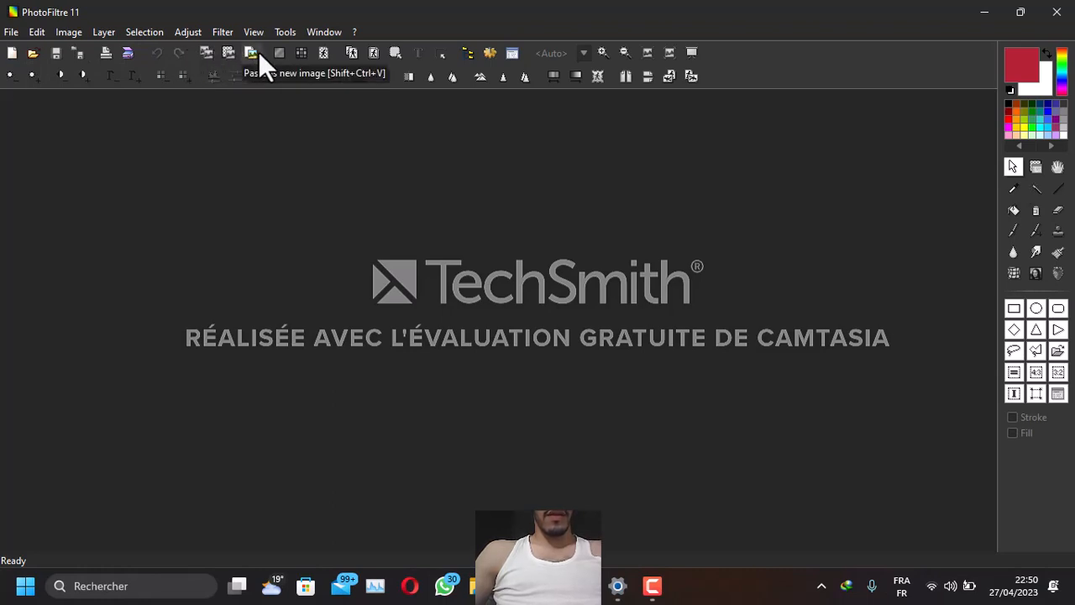
{"action": "left_click", "coordinate": [11, 33]}
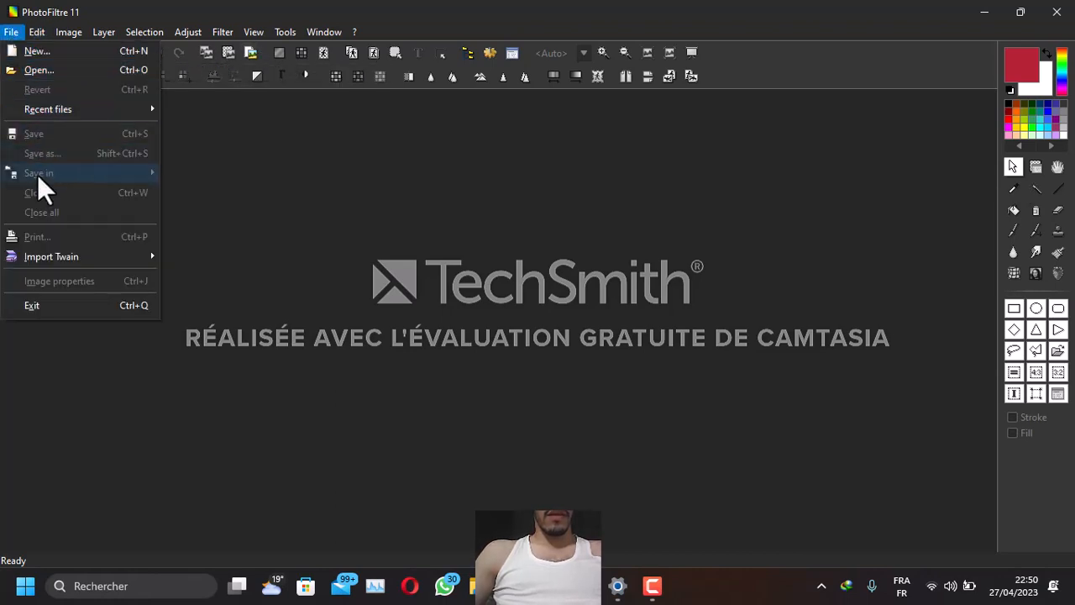
{"action": "left_click", "coordinate": [44, 30]}
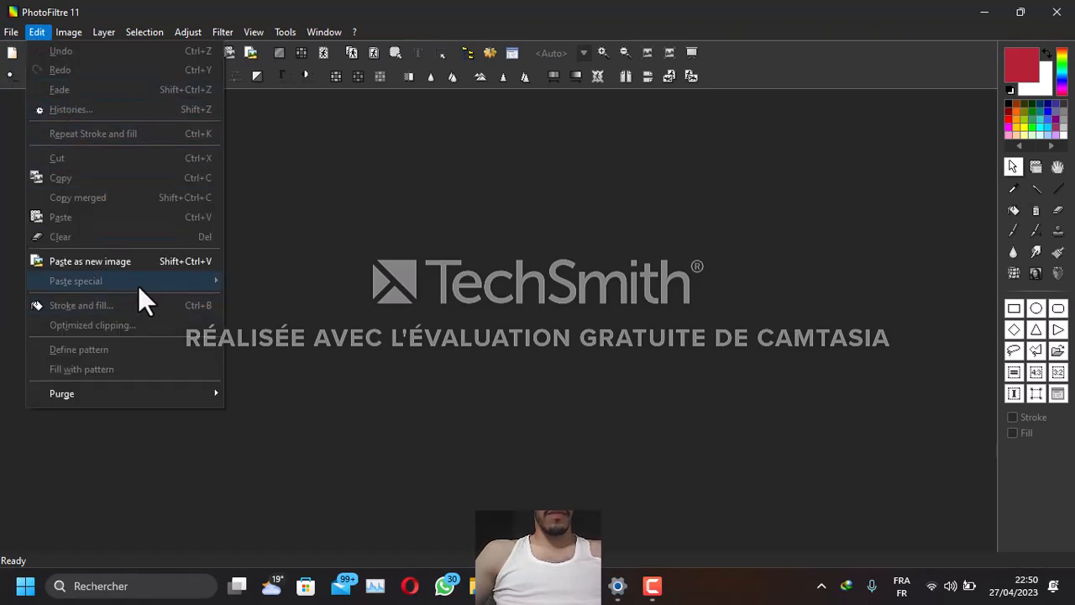
{"action": "left_click", "coordinate": [292, 257]}
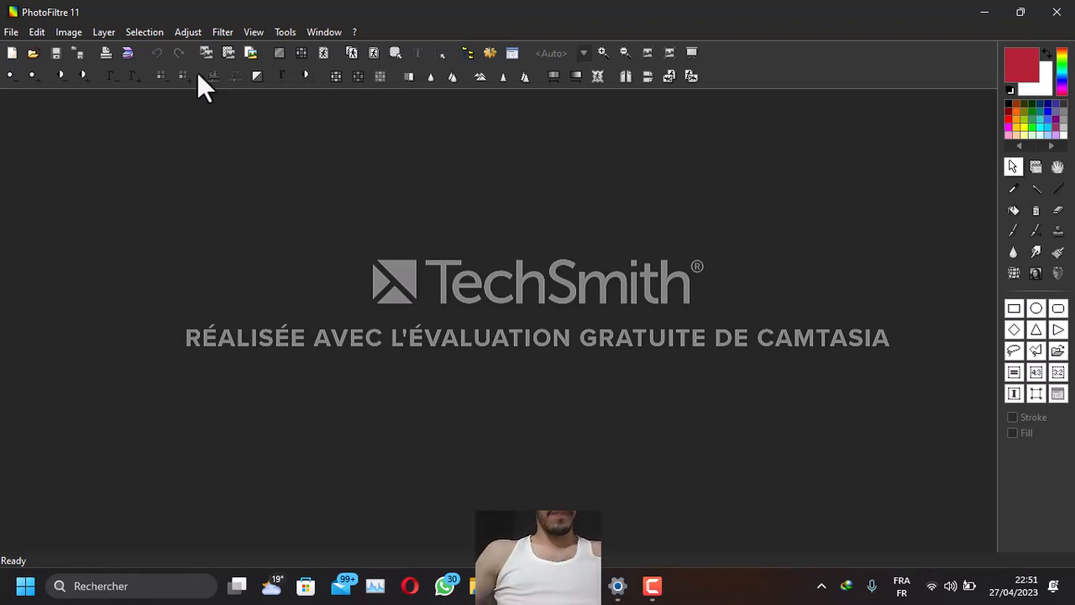
- Start a new image with a white background and set its width to 400 pixels
{"action": "left_click", "coordinate": [14, 34]}
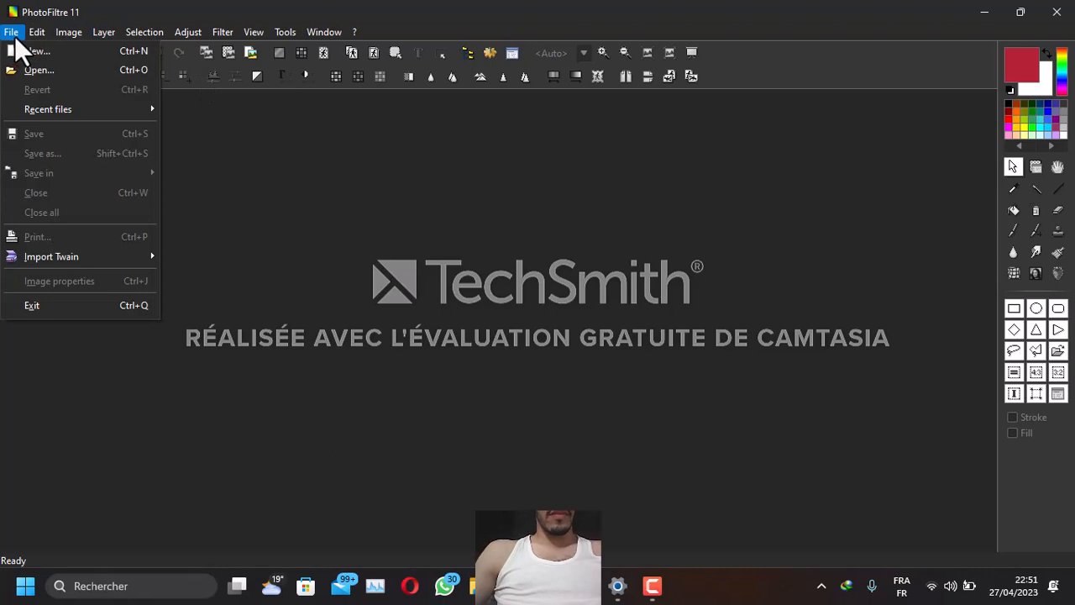
{"action": "left_click", "coordinate": [33, 53]}
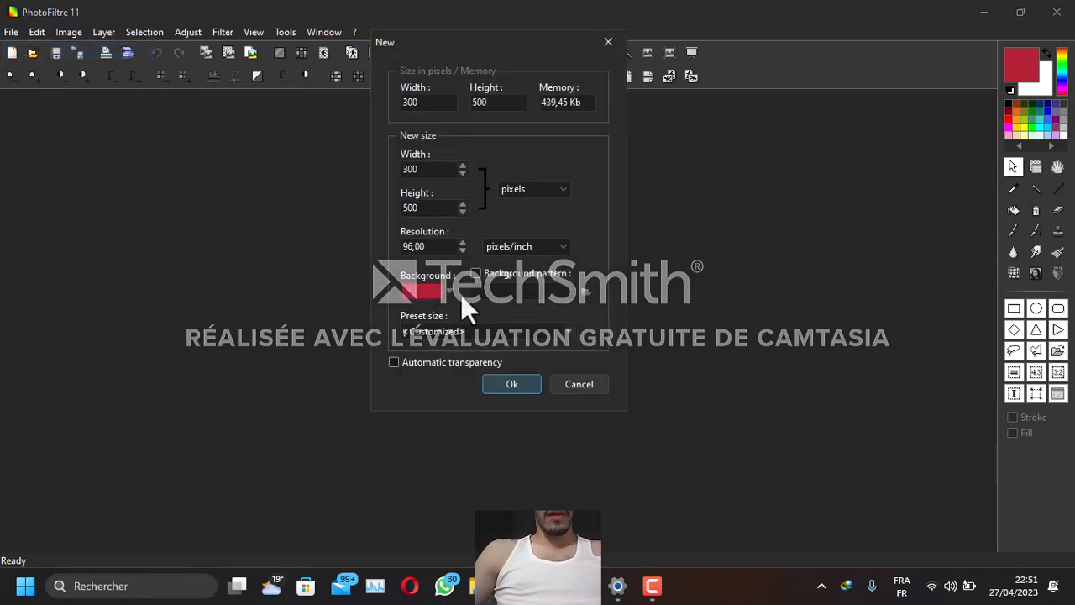
{"action": "left_click", "coordinate": [446, 292]}
{"action": "left_click", "coordinate": [517, 389]}
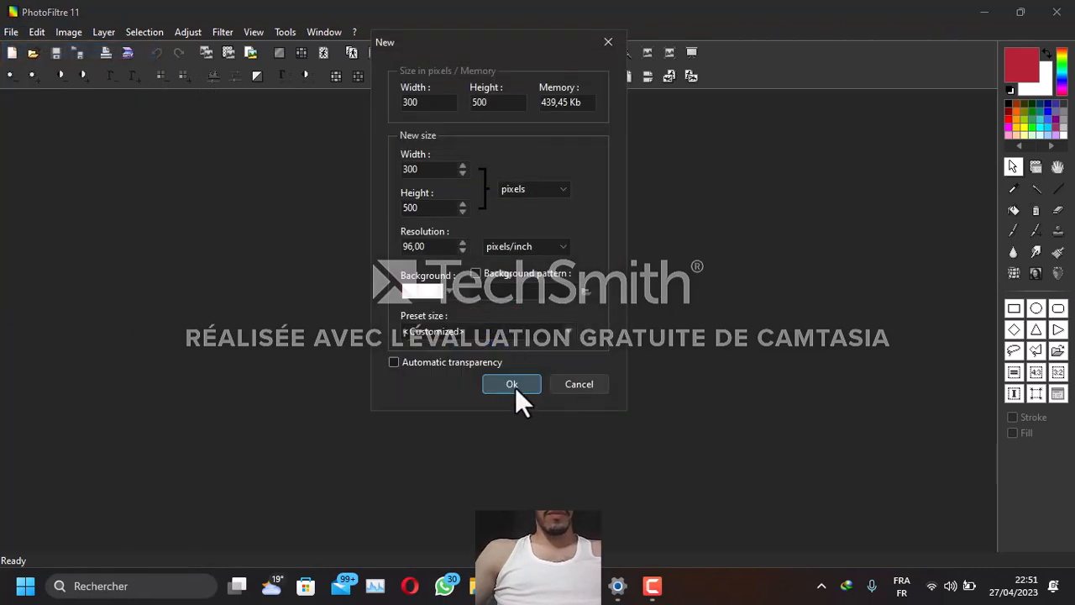
{"action": "left_click", "coordinate": [436, 172]}
{"action": "double_click", "coordinate": [436, 177]}
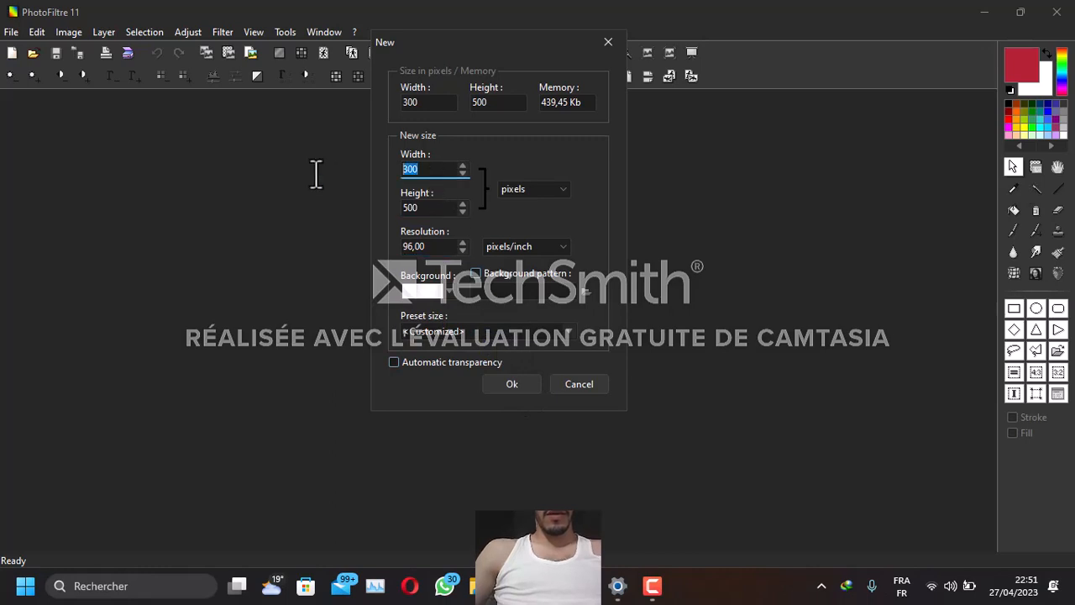
{"action": "type", "text": "5000"}
{"action": "key", "text": "BackSpace"}
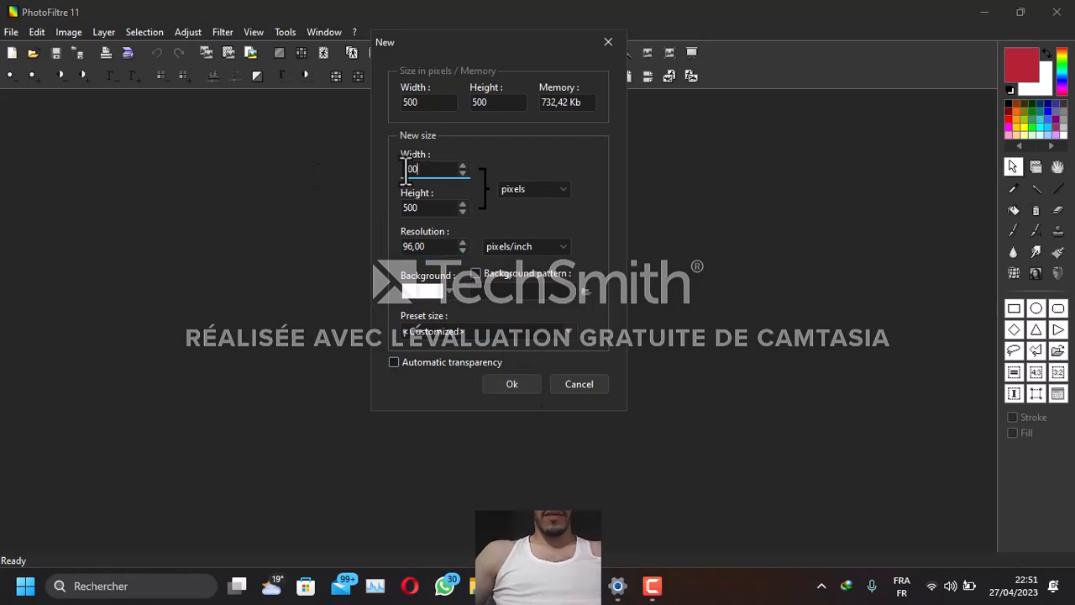
{"action": "left_click", "coordinate": [406, 169]}
{"action": "key", "text": "Delete"}
{"action": "type", "text": "4"}
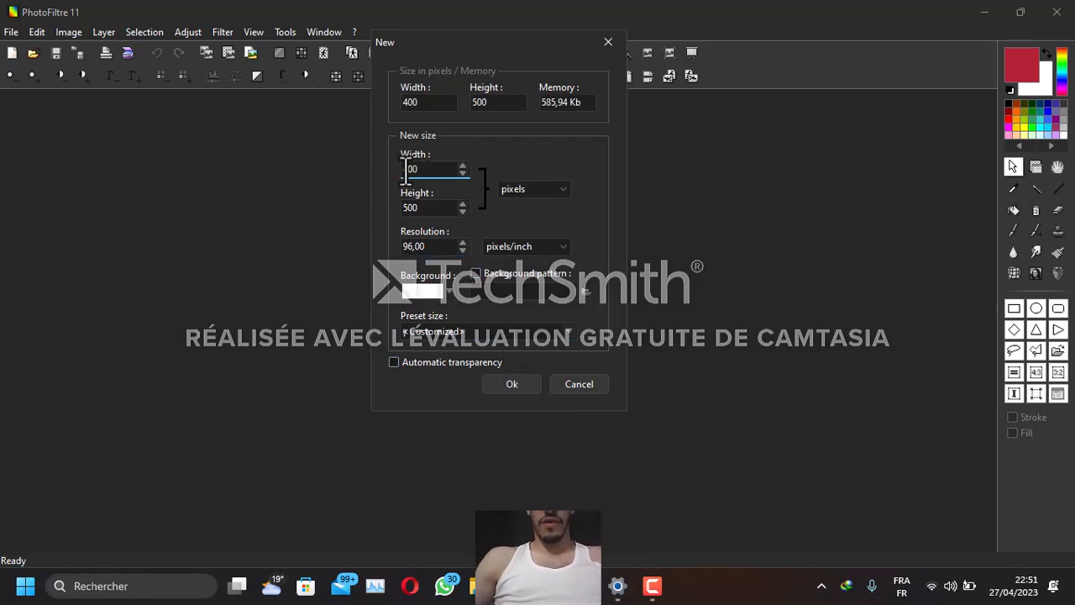
- Set the new image's height to 400 pixels, create it and maximize its window
{"action": "key", "text": "Tab"}
{"action": "key", "text": "Home"}
{"action": "key", "text": "Delete"}
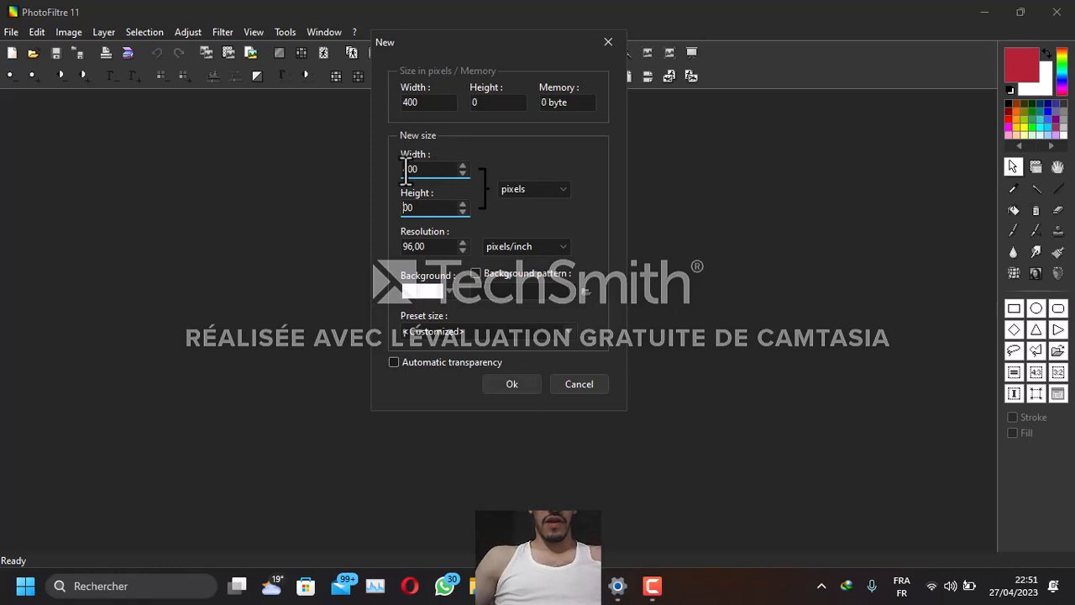
{"action": "type", "text": "4"}
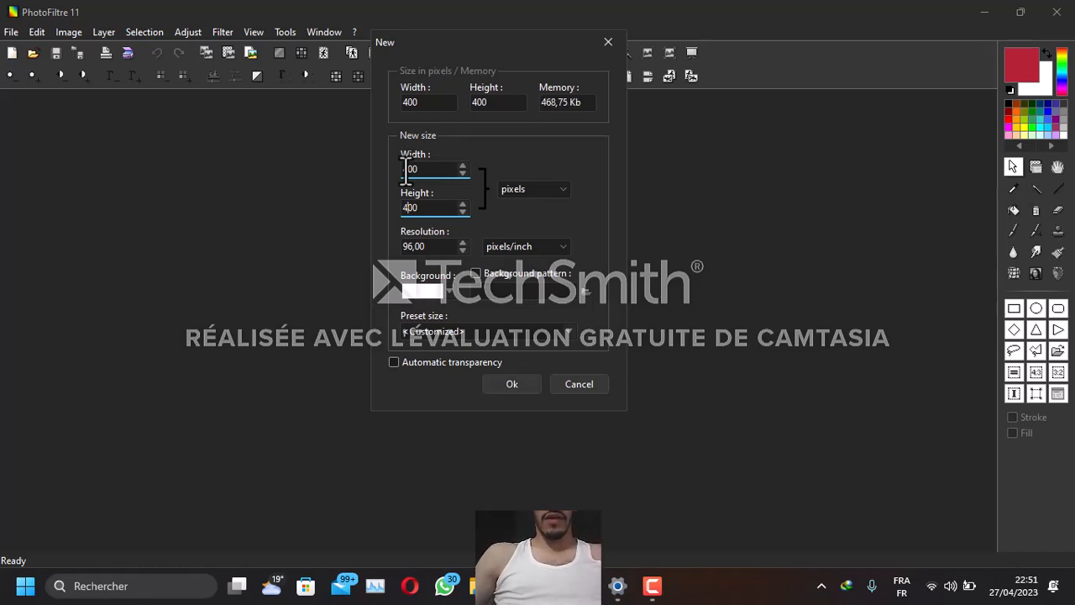
{"action": "key", "text": "Return"}
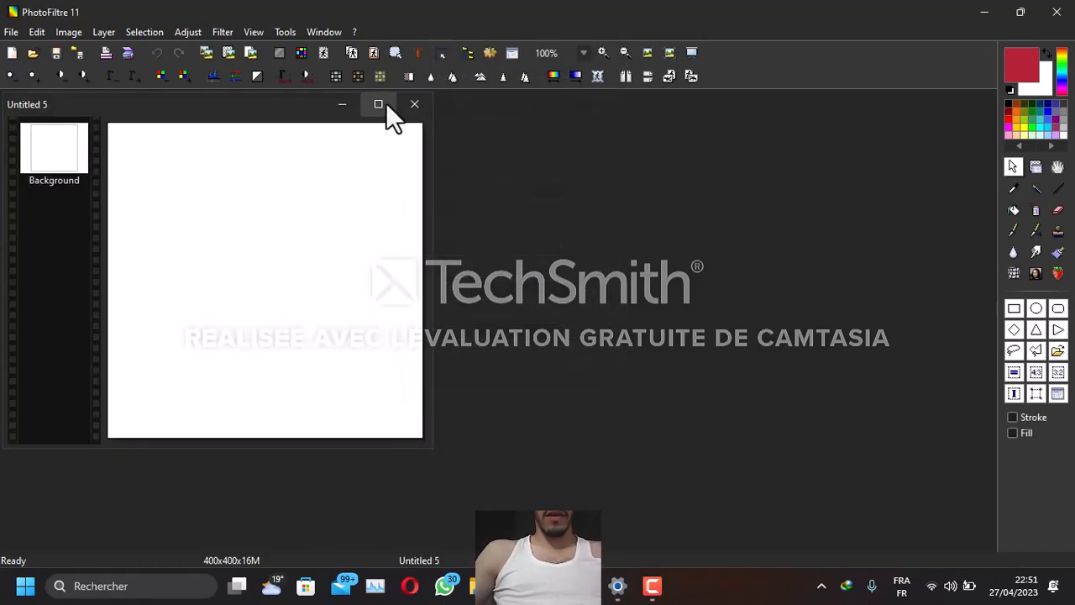
{"action": "left_click", "coordinate": [381, 104]}
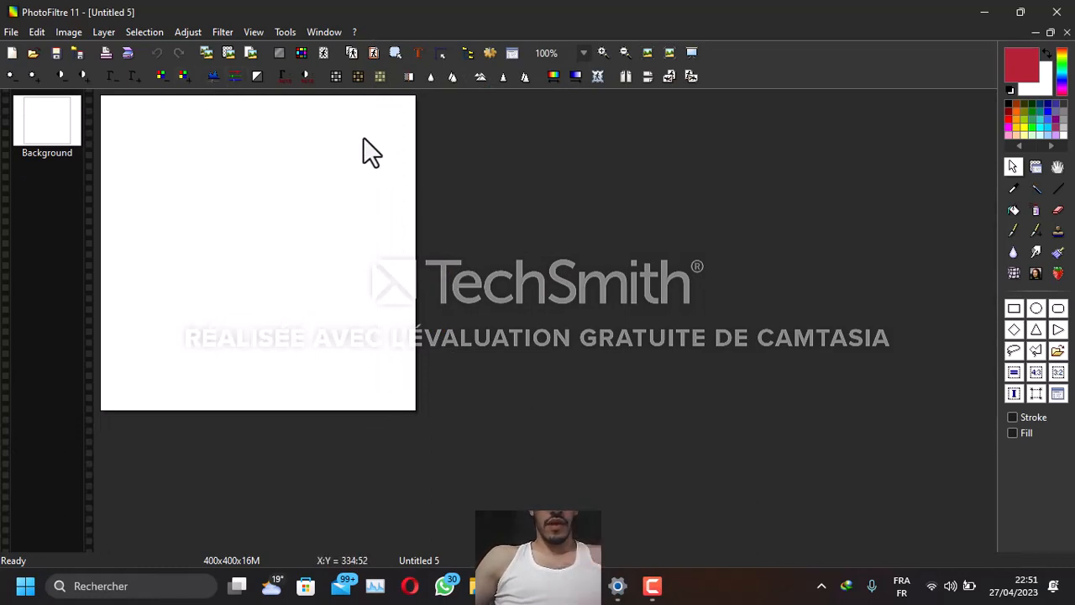
- Convert the image to indexed color with an optimized 256-color palette and diffusion, and return it to RGB mode
{"action": "left_click", "coordinate": [303, 57]}
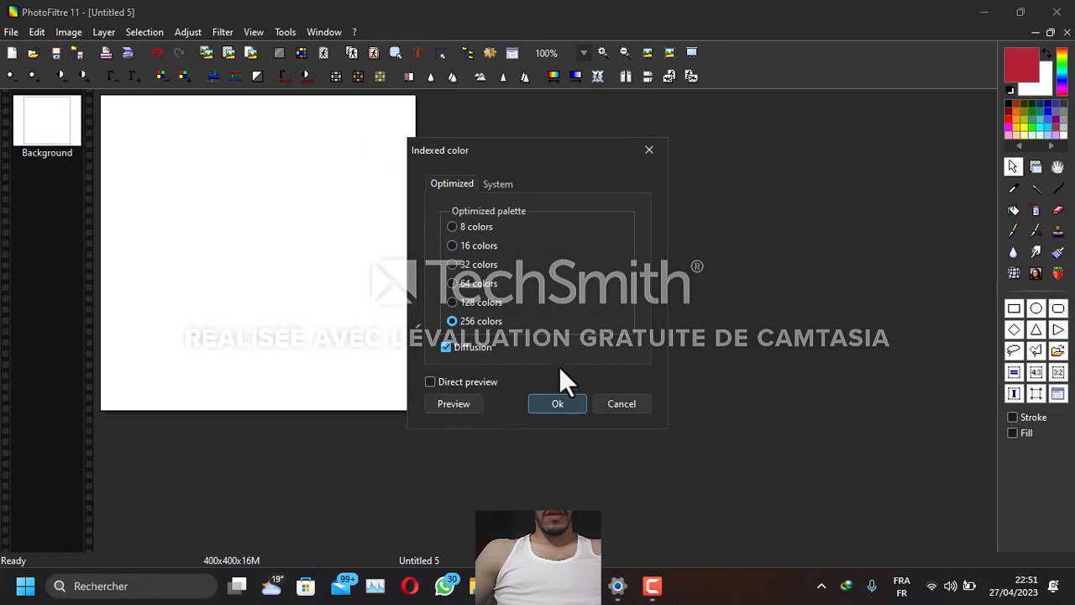
{"action": "left_click", "coordinate": [558, 402]}
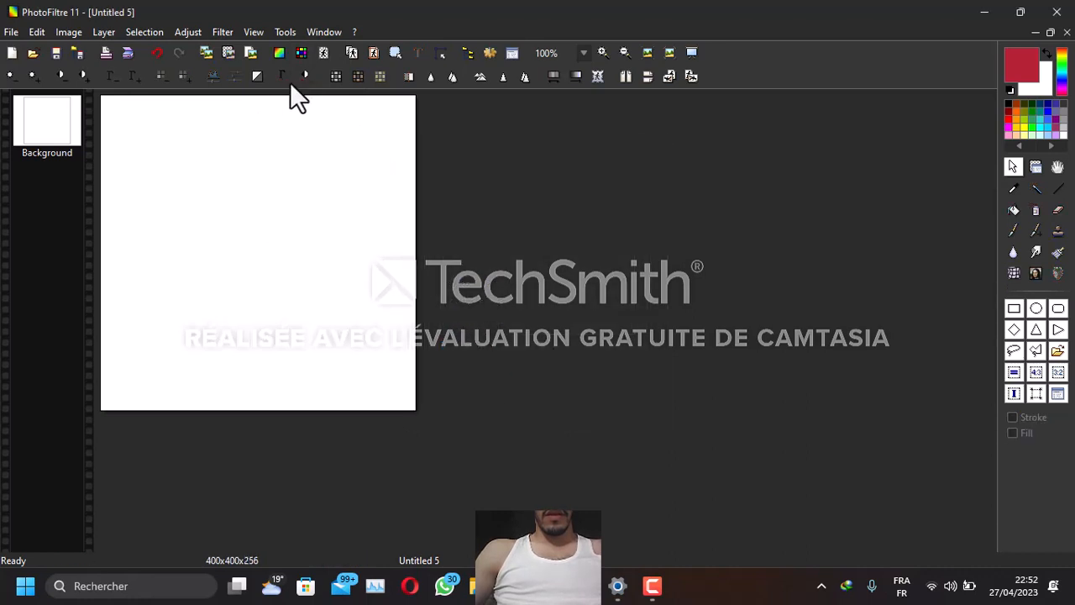
{"action": "left_click", "coordinate": [285, 54]}
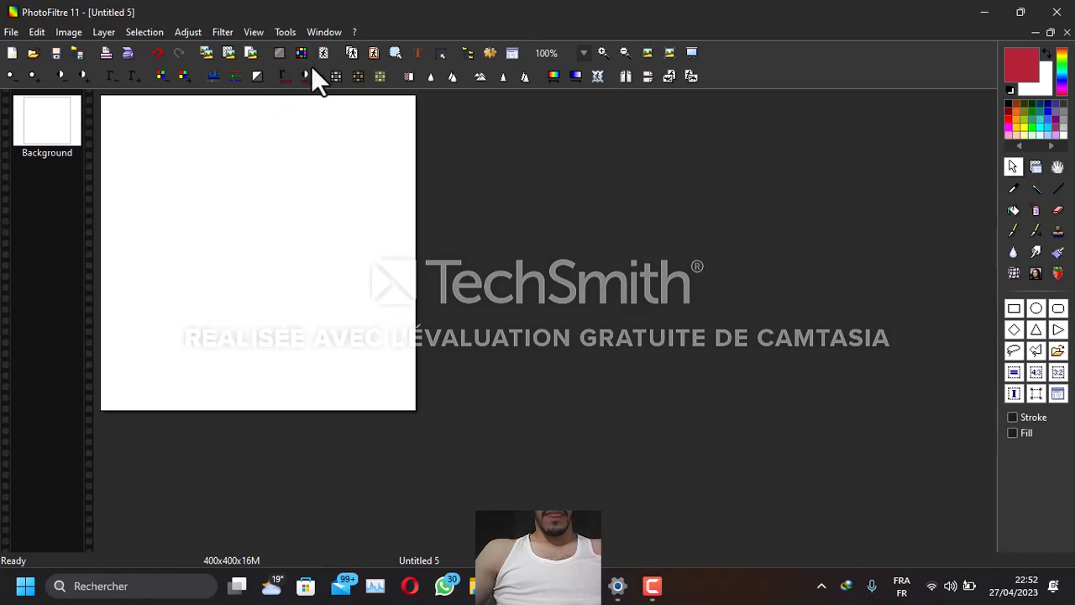
- Convert the white image to indexed color again, using the optimized 256-color palette with diffusion
{"action": "left_click", "coordinate": [300, 52]}
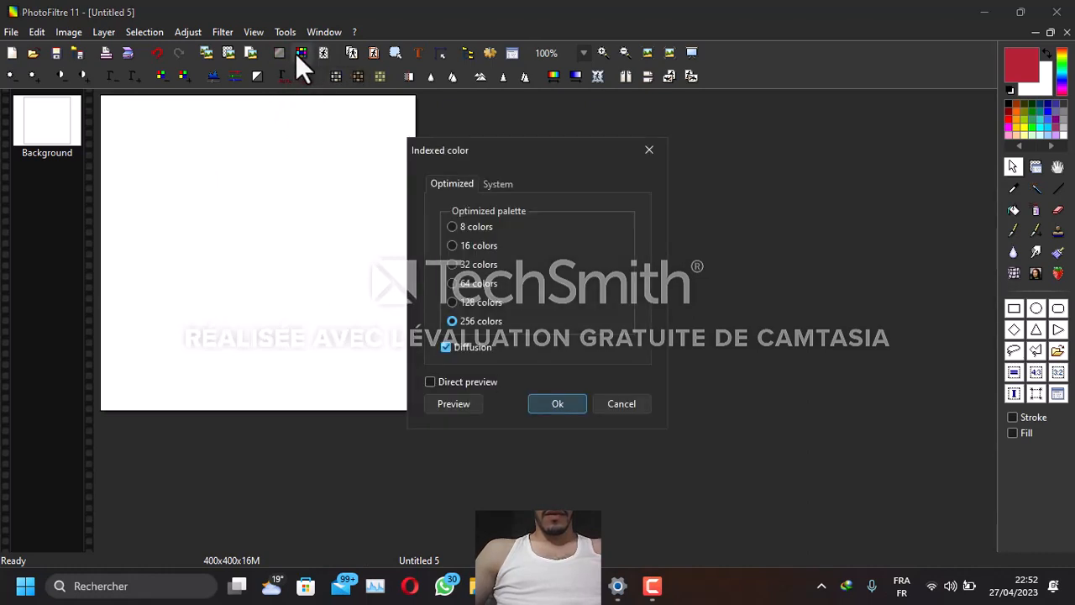
{"action": "left_click", "coordinate": [555, 405]}
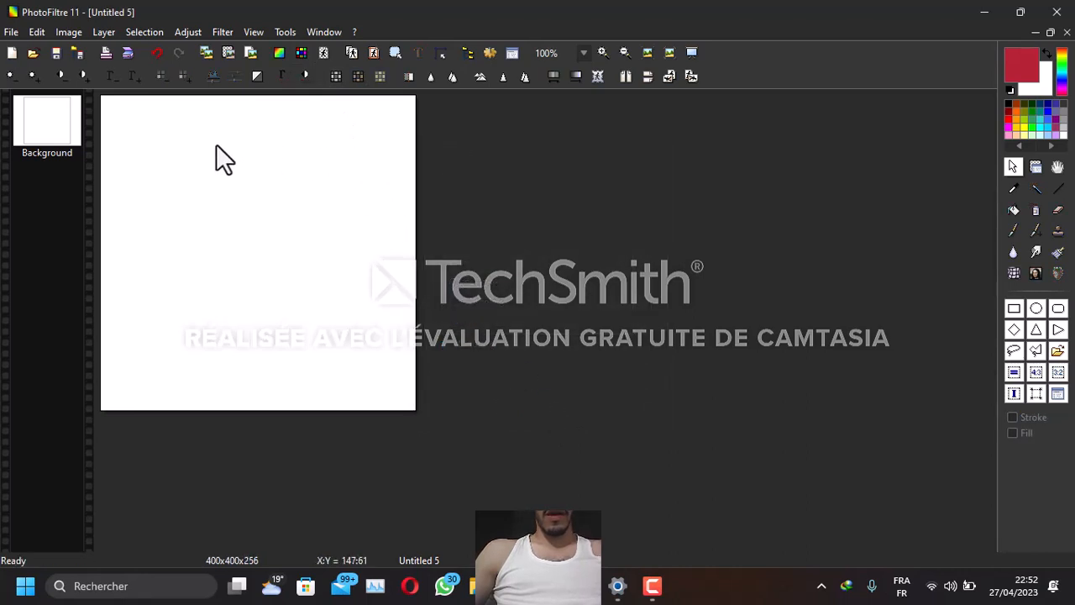
- Draw a rectangular selection of about 230 by 251 pixels in the middle of the image and clear it
{"action": "left_click_drag", "start_coordinate": [171, 140], "coordinate": [353, 338]}
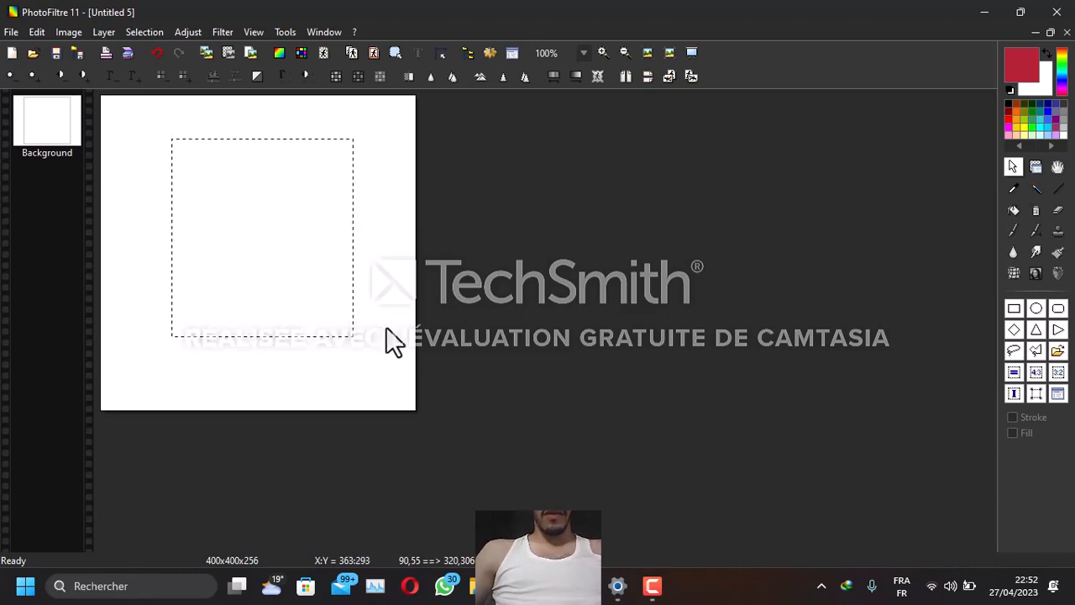
{"action": "left_click", "coordinate": [386, 295]}
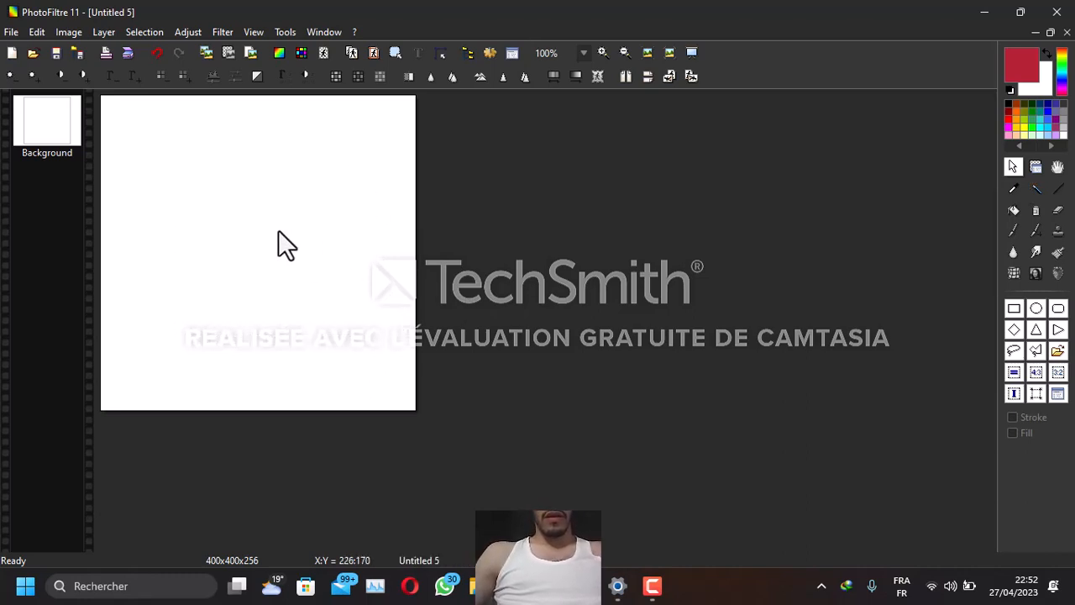
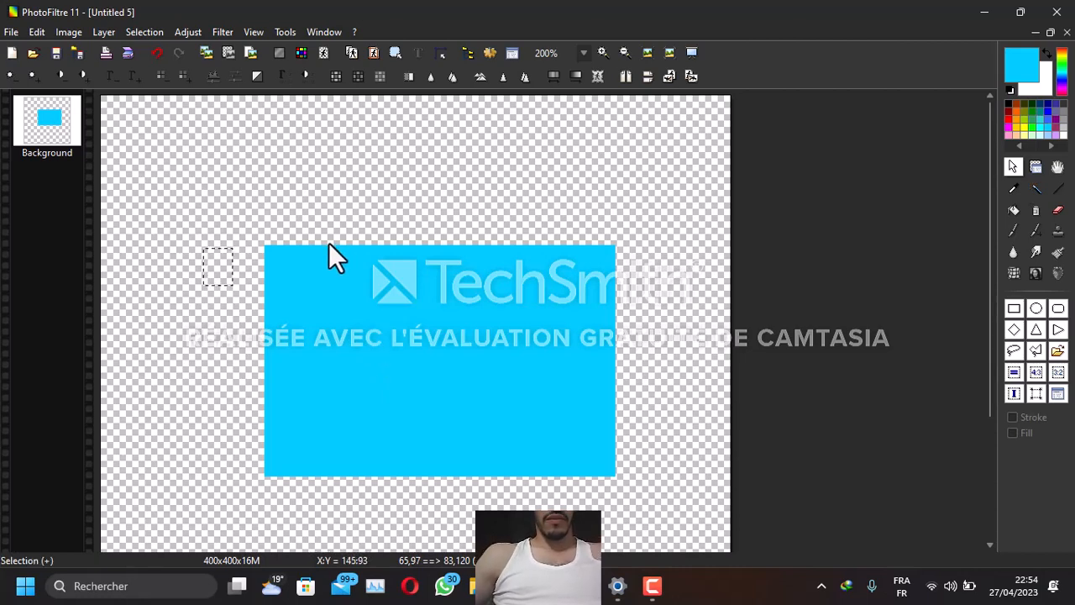
- Undo the transparency applied to the white background and clear the small selection beside the blue rectangle
{"action": "key", "text": "ctrl+z"}
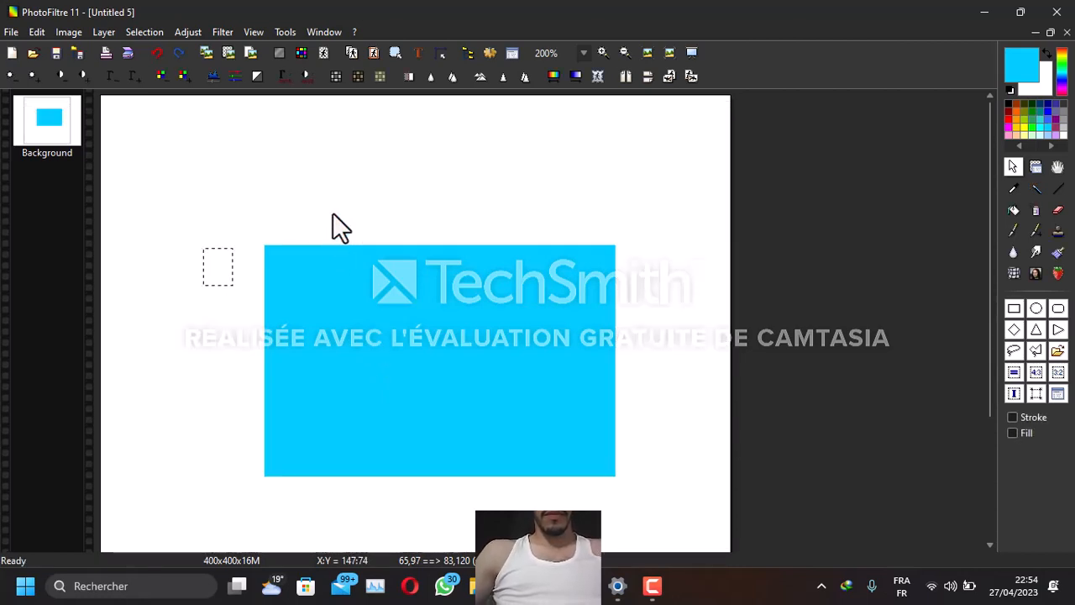
{"action": "scroll", "coordinate": [332, 212], "scroll_direction": "down", "scroll_amount": 3}
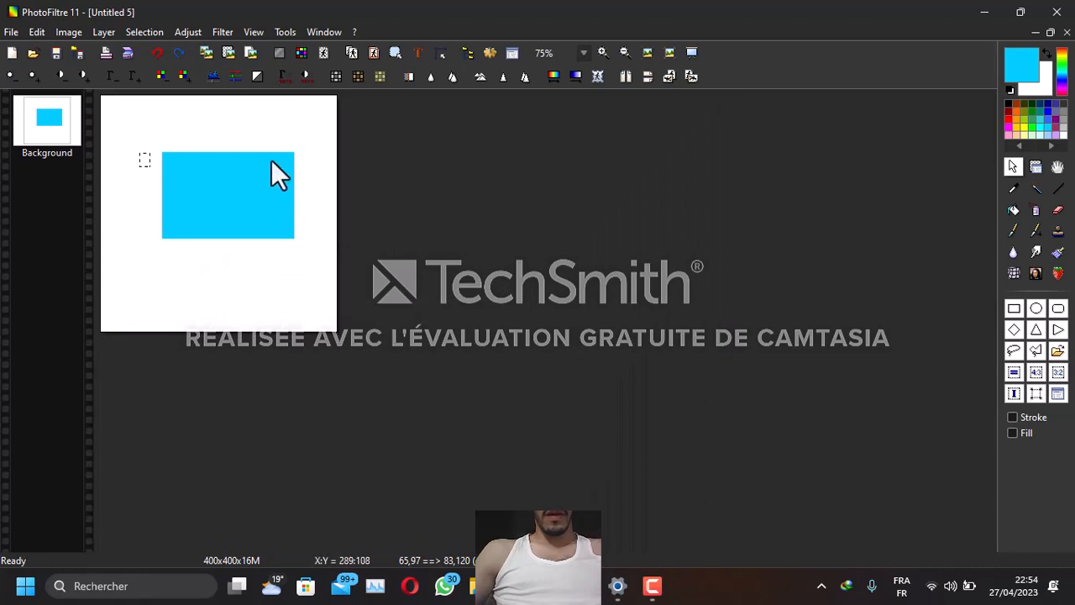
{"action": "scroll", "coordinate": [271, 160], "scroll_direction": "up", "scroll_amount": 1}
{"action": "left_click", "coordinate": [336, 181]}
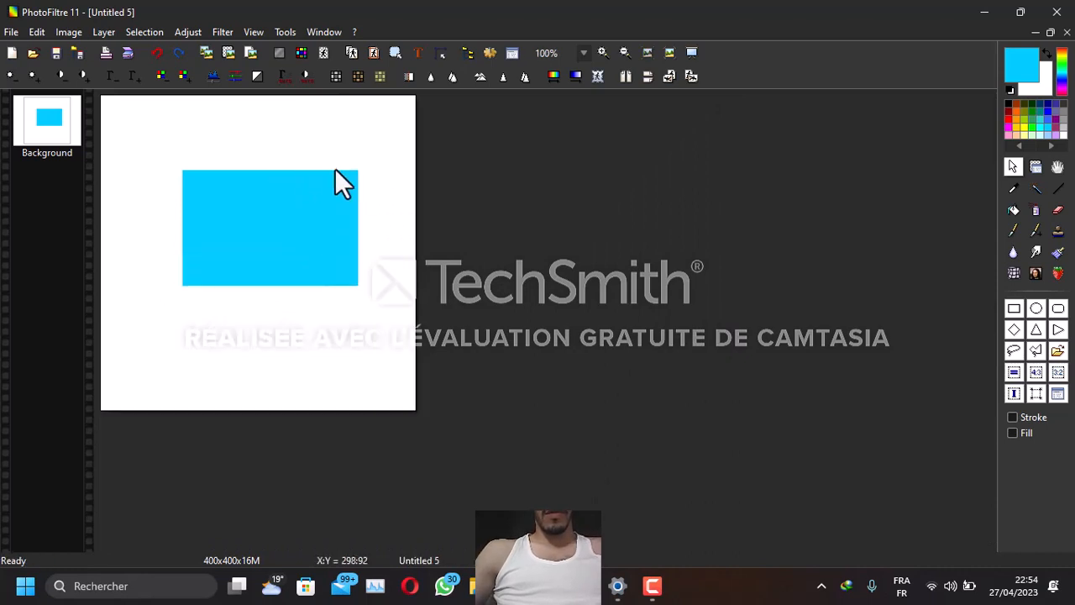
- Resize the image to 40 by 40 pixels with the aspect ratio preserved, and undo the resize
{"action": "left_click", "coordinate": [352, 54]}
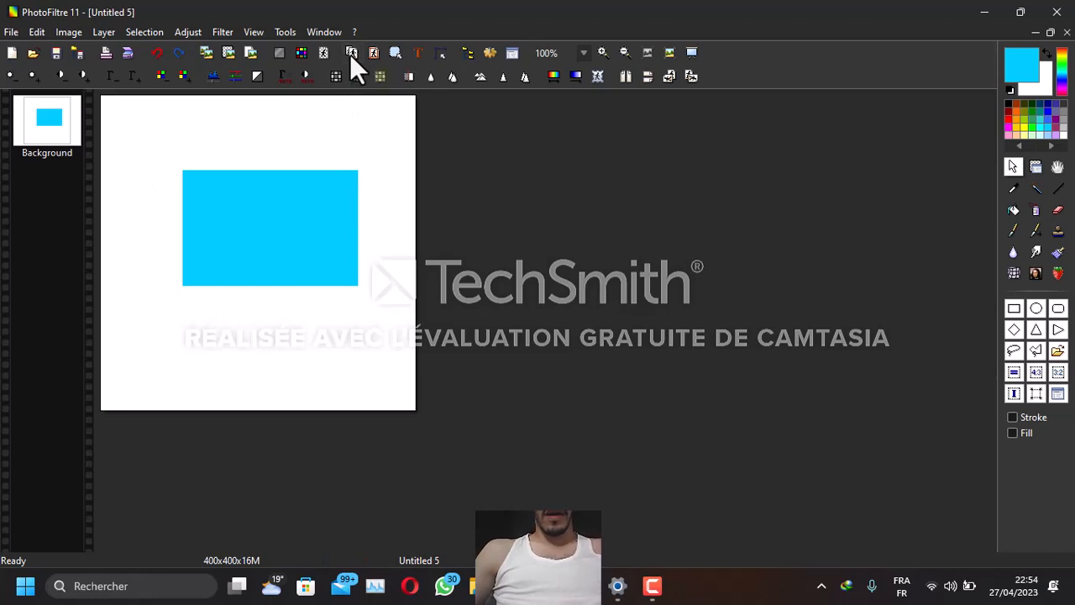
{"action": "left_click", "coordinate": [479, 241]}
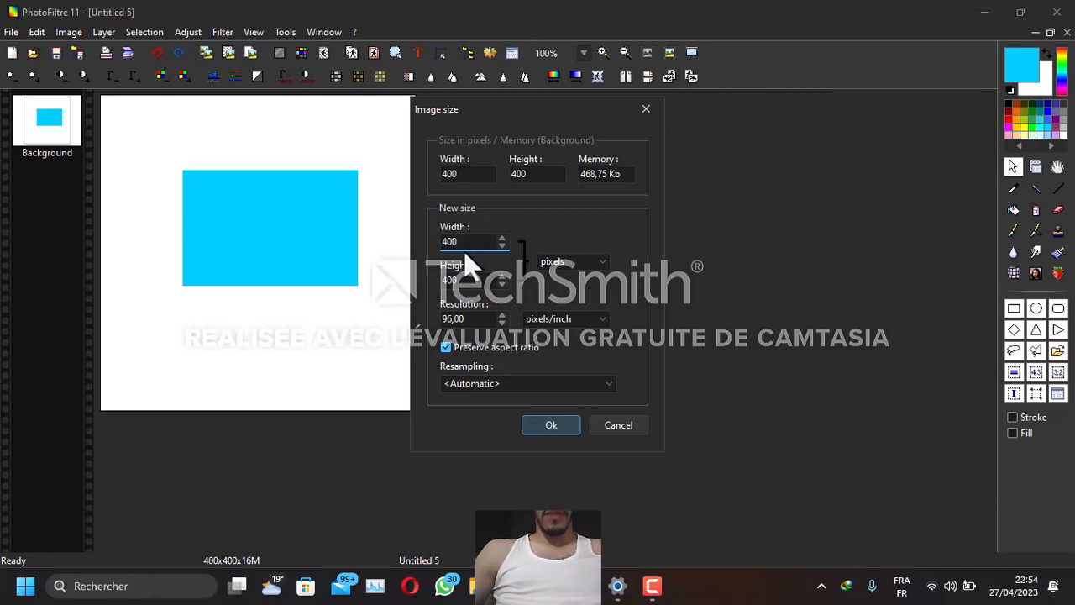
{"action": "left_click", "coordinate": [463, 244]}
{"action": "key", "text": "BackSpace"}
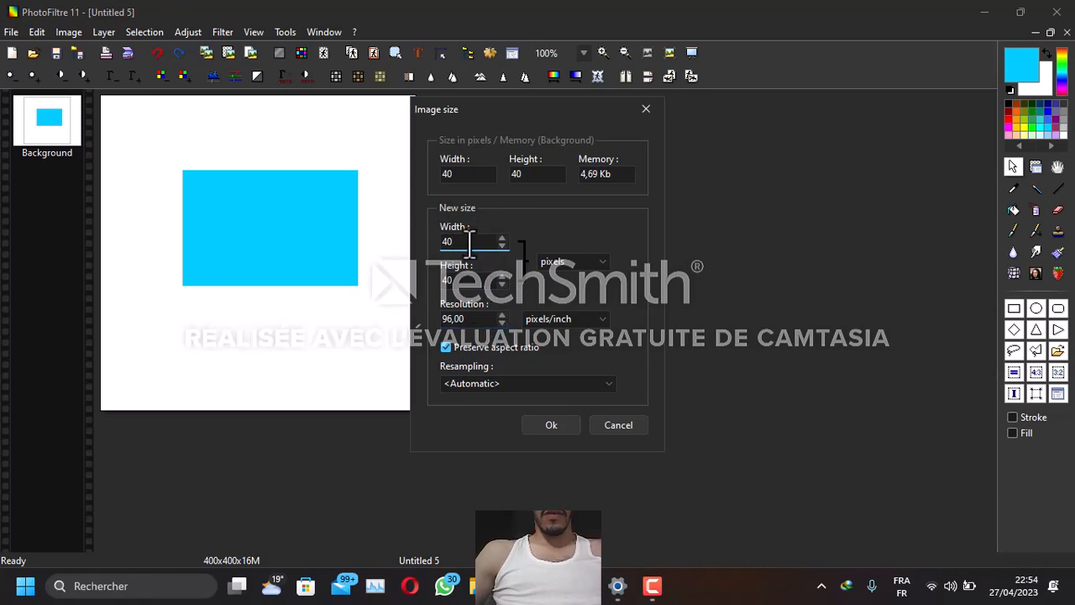
{"action": "left_click", "coordinate": [551, 425]}
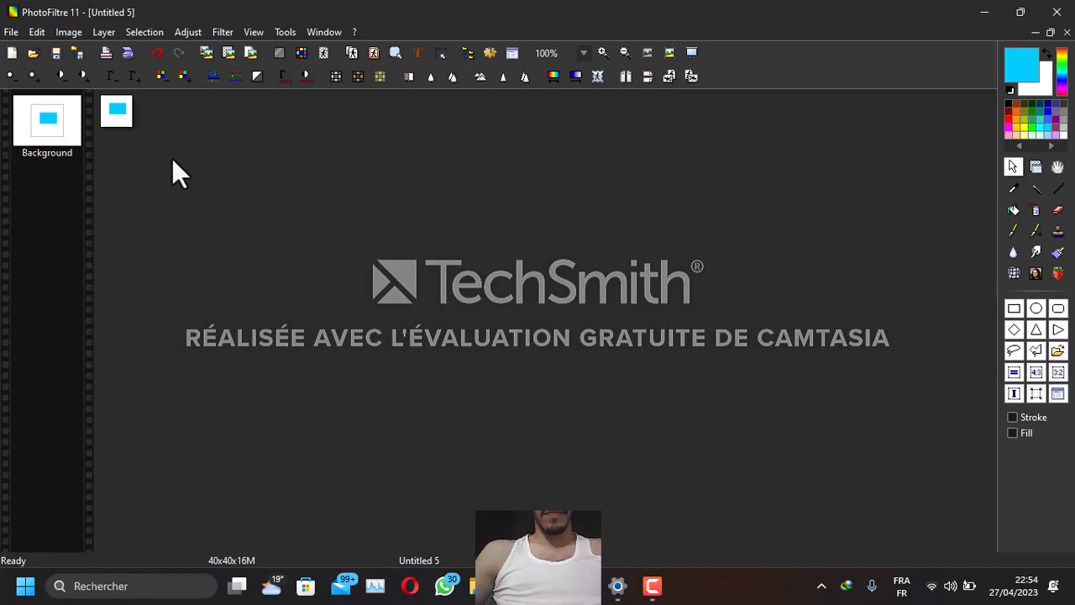
{"action": "key", "text": "ctrl+z"}
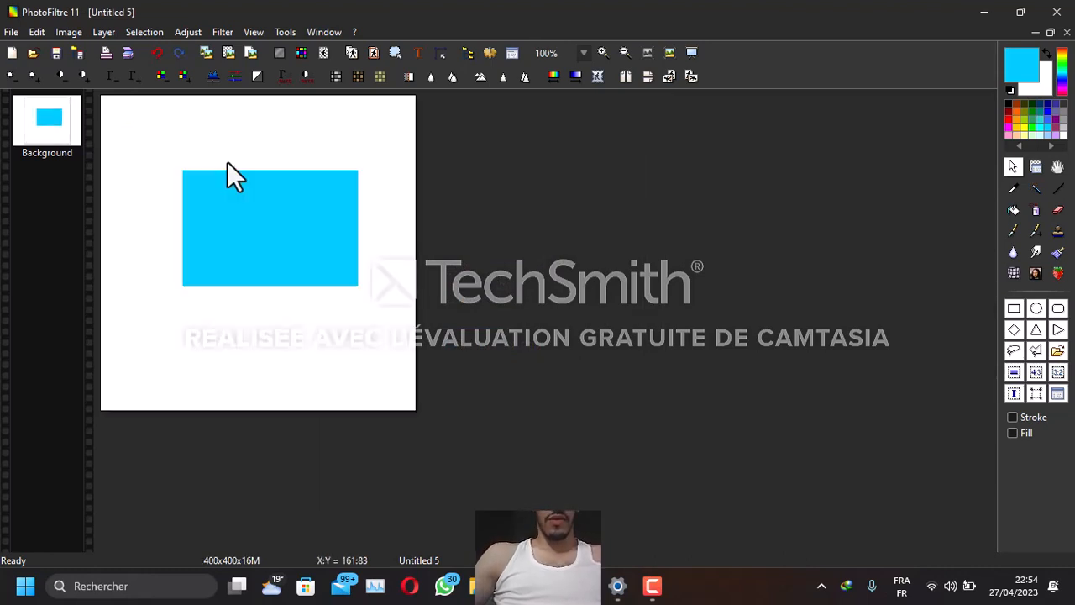
- Accept the canvas size at 400 by 400 pixels with the image centered, and try undoing and redoing the last change
{"action": "left_click", "coordinate": [375, 53]}
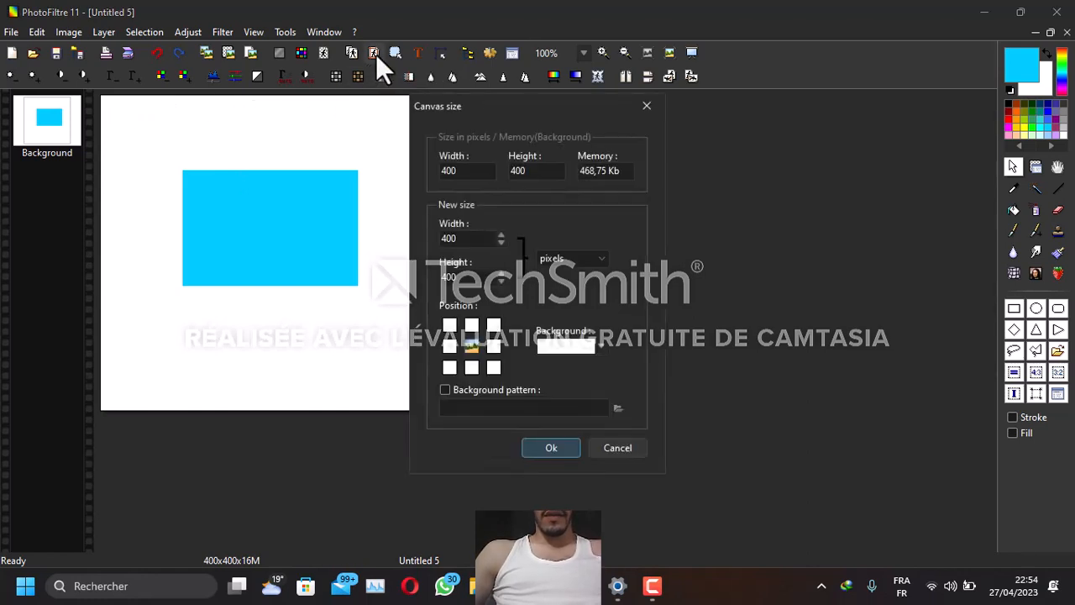
{"action": "left_click", "coordinate": [556, 448]}
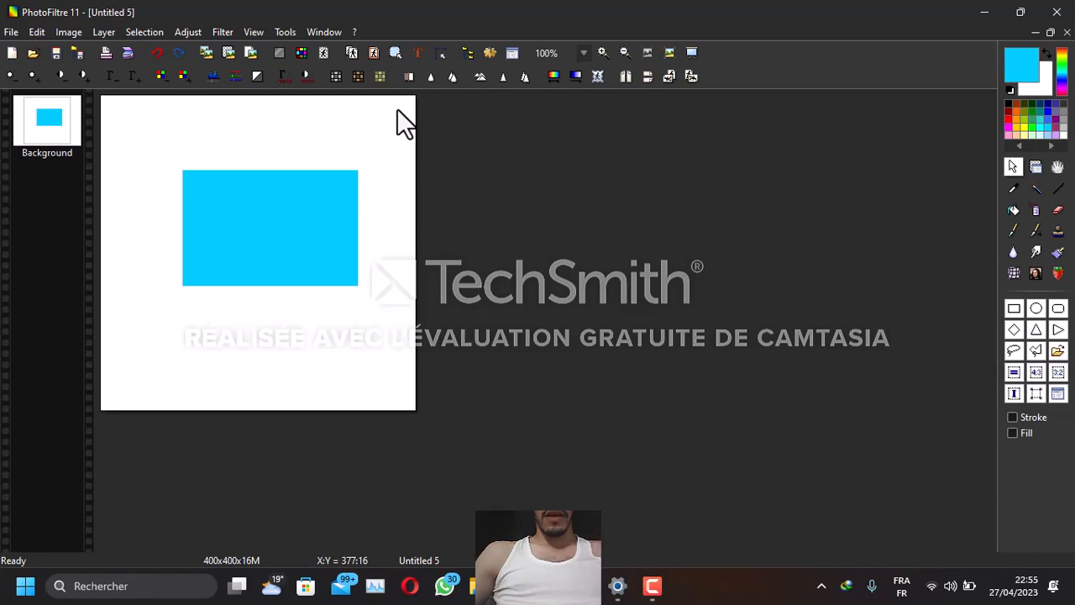
{"action": "key", "text": "ctrl+z"}
{"action": "key", "text": "ctrl+y"}
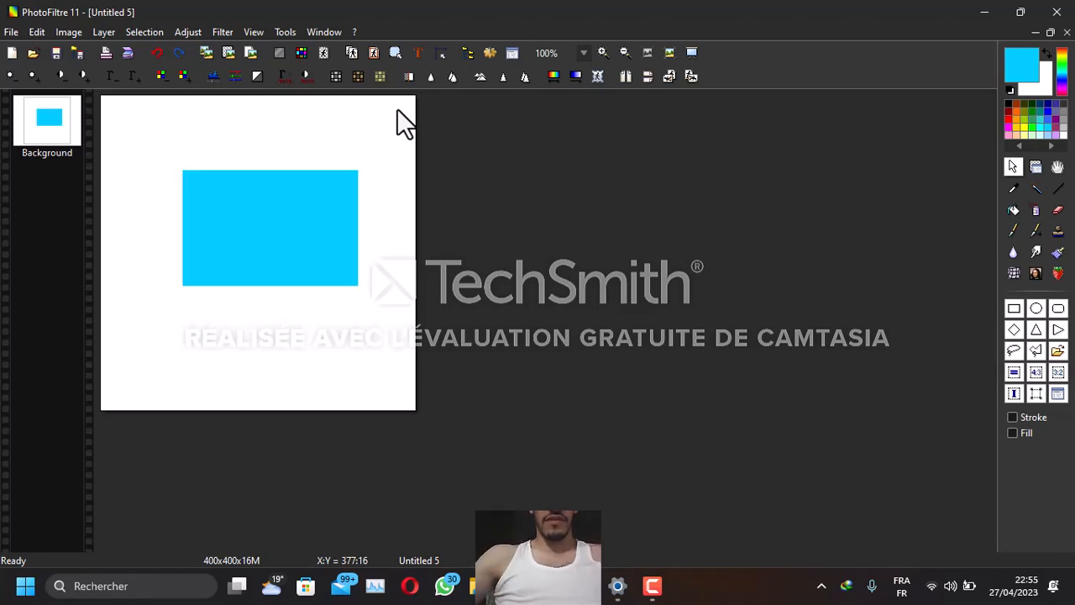
- Start a new text reading "Hello" and set its font to Oswald SemiBold
{"action": "left_click", "coordinate": [418, 54]}
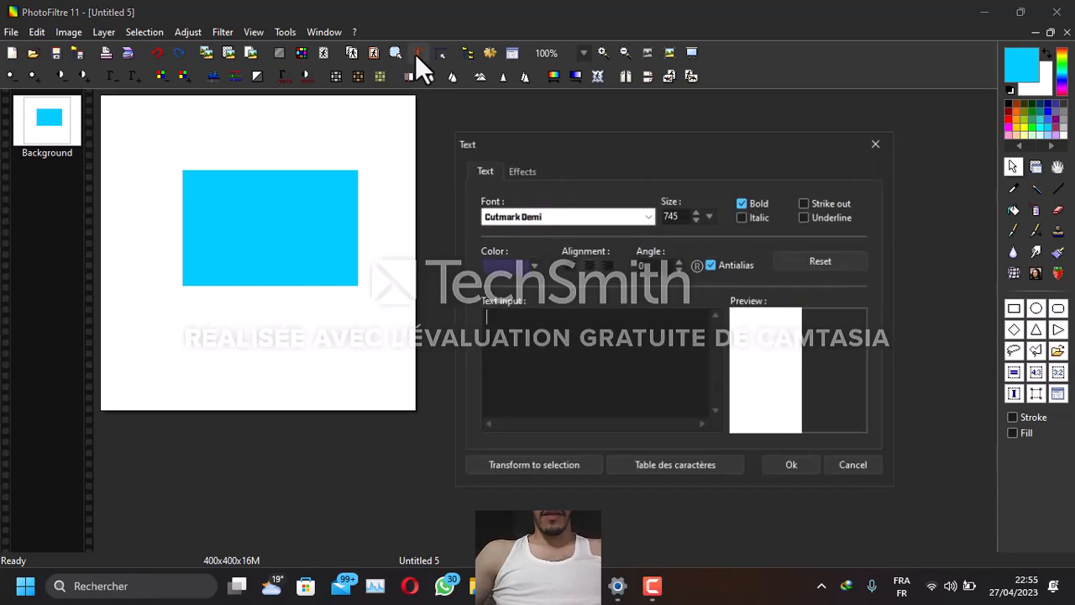
{"action": "type", "text": "Hello"}
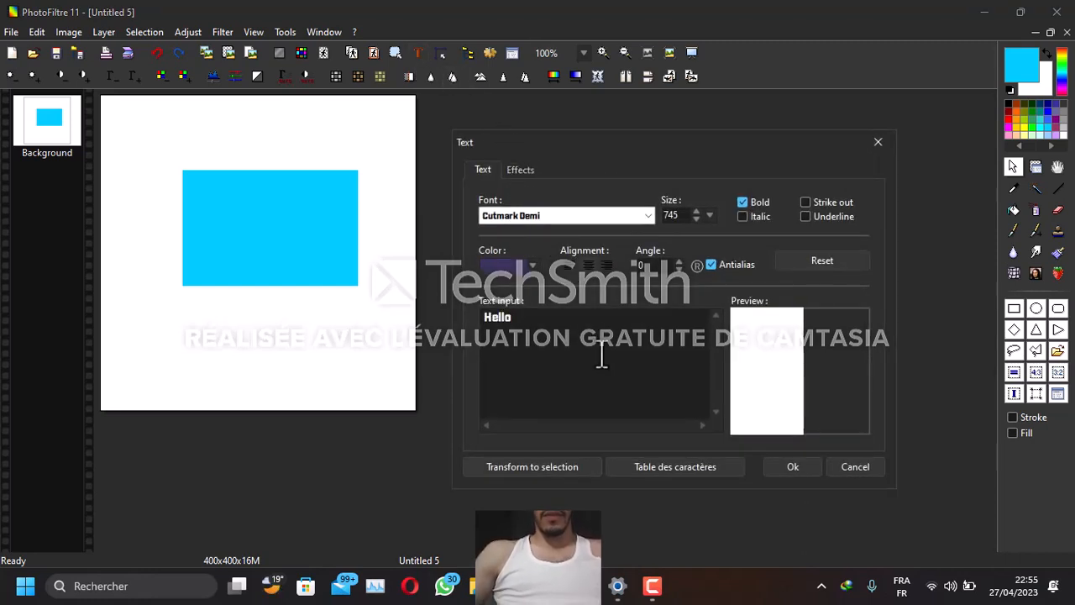
{"action": "left_click", "coordinate": [648, 216]}
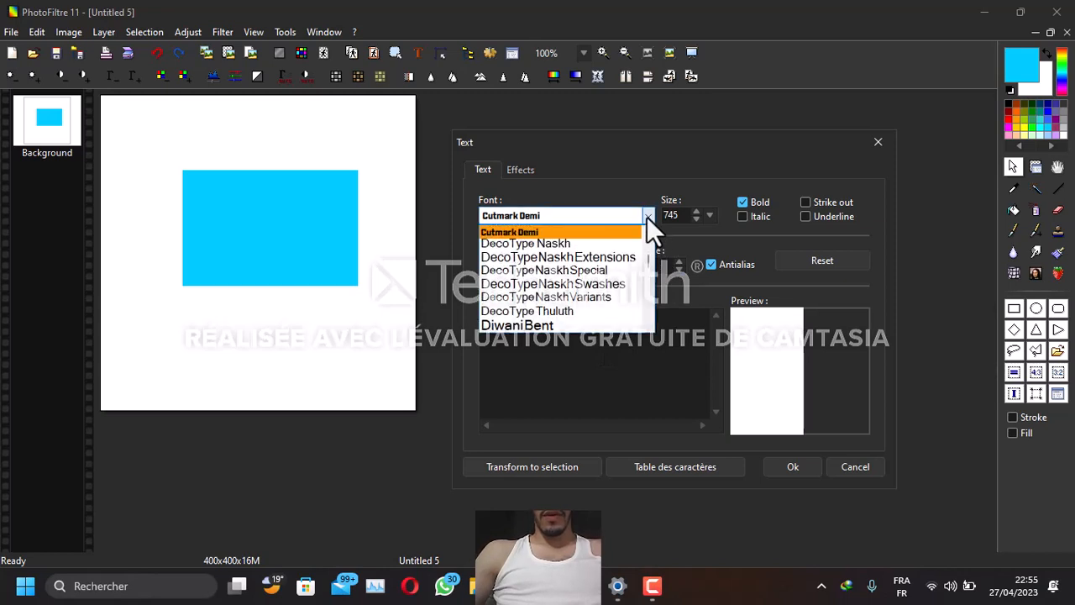
{"action": "scroll", "coordinate": [568, 260], "scroll_direction": "down", "scroll_amount": 20}
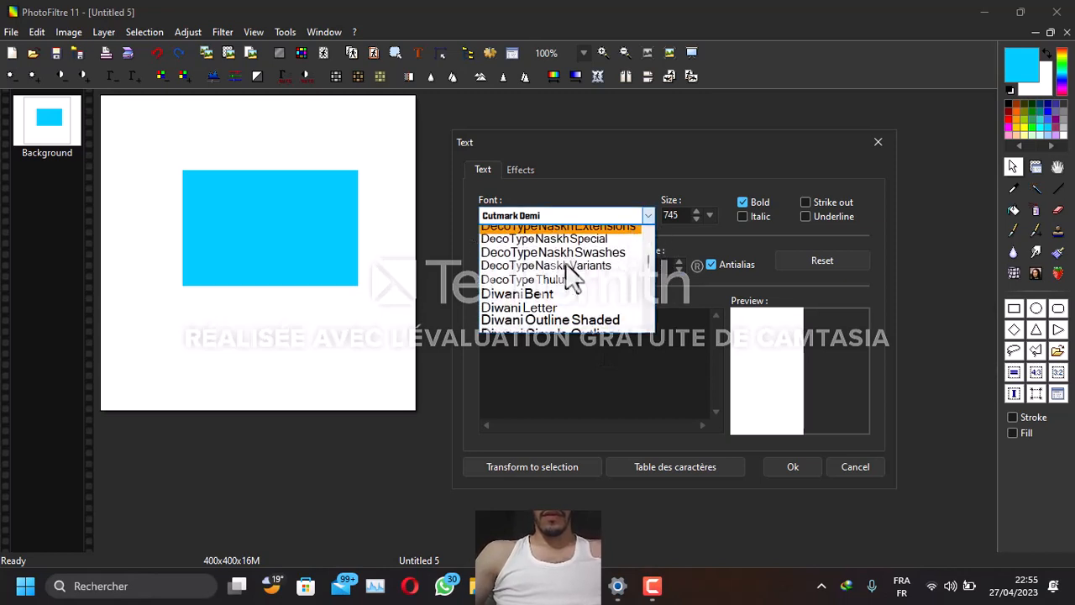
{"action": "scroll", "coordinate": [568, 273], "scroll_direction": "down", "scroll_amount": 2}
{"action": "left_click", "coordinate": [565, 260]}
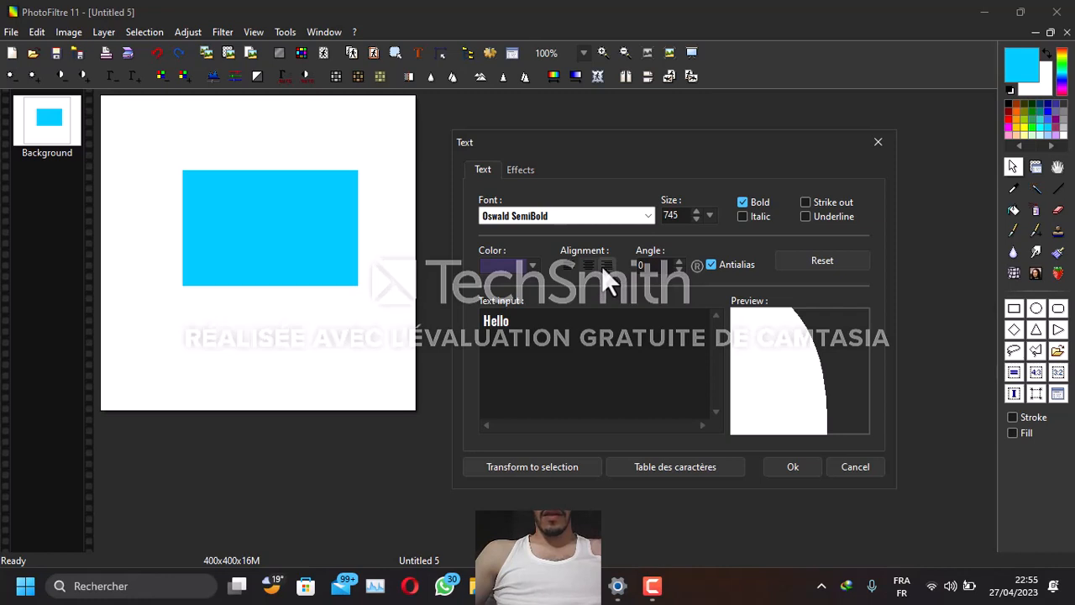
- Look through the list of available fonts for the text without choosing another one
{"action": "left_click", "coordinate": [648, 216]}
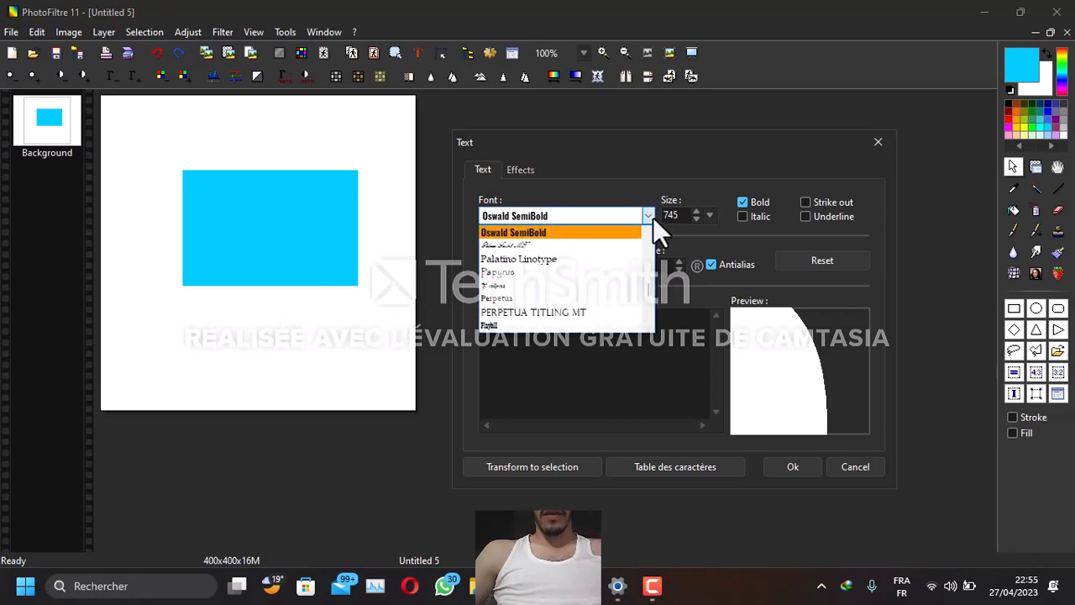
{"action": "scroll", "coordinate": [564, 272], "scroll_direction": "up", "scroll_amount": 5}
{"action": "scroll", "coordinate": [565, 271], "scroll_direction": "up", "scroll_amount": 6}
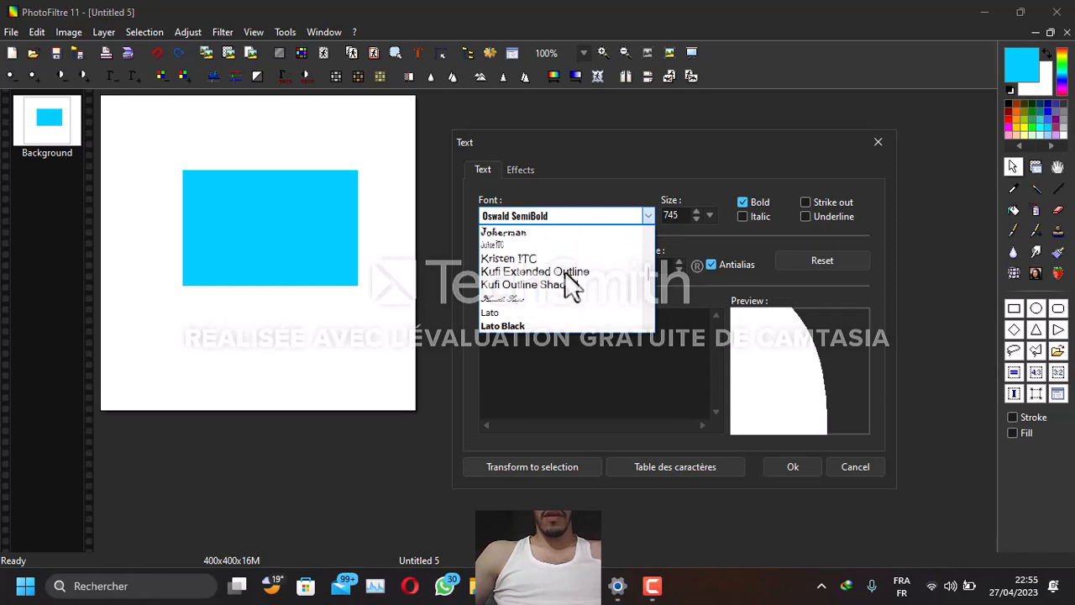
{"action": "scroll", "coordinate": [564, 272], "scroll_direction": "up", "scroll_amount": 8}
{"action": "scroll", "coordinate": [564, 271], "scroll_direction": "up", "scroll_amount": 6}
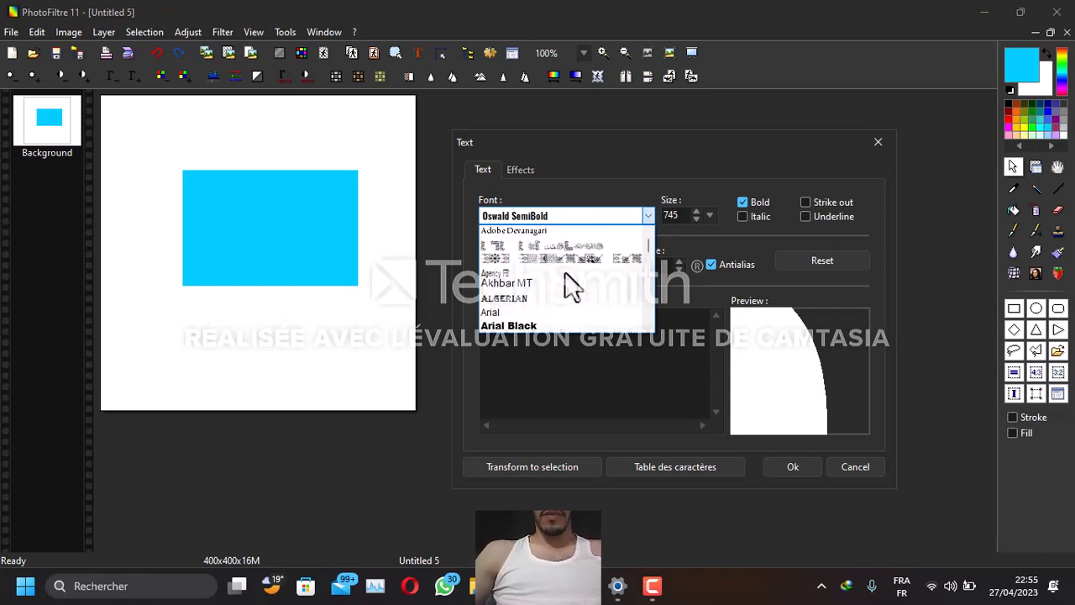
{"action": "scroll", "coordinate": [577, 305], "scroll_direction": "down", "scroll_amount": 8}
{"action": "scroll", "coordinate": [577, 305], "scroll_direction": "down", "scroll_amount": 9}
{"action": "left_click", "coordinate": [632, 412]}
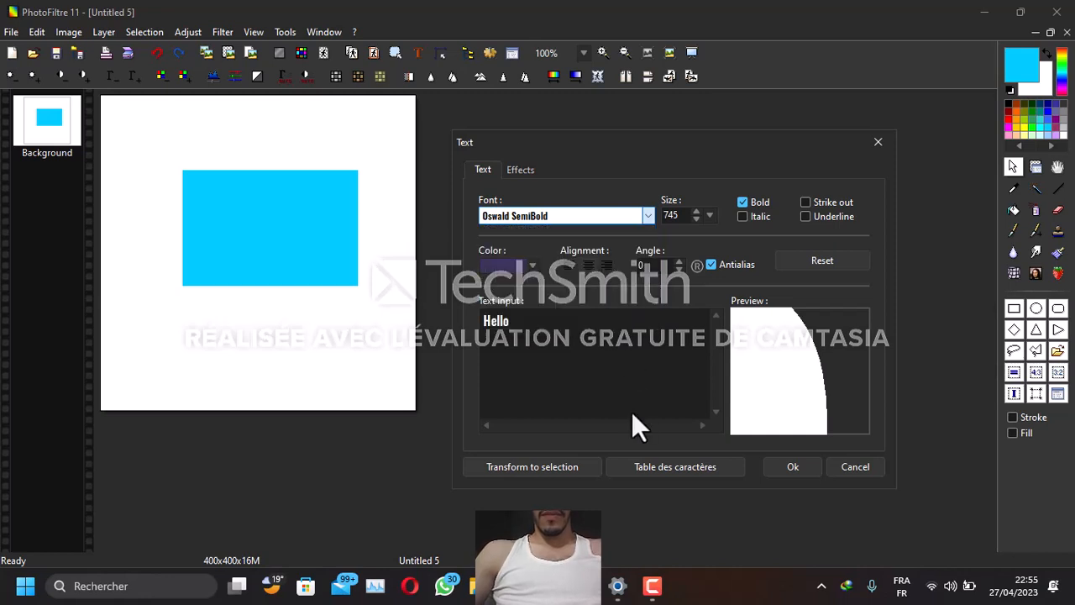
- Set the text to size 14, olive and italic without bold, and add it to the image
{"action": "left_click", "coordinate": [713, 215]}
{"action": "left_click", "coordinate": [689, 285]}
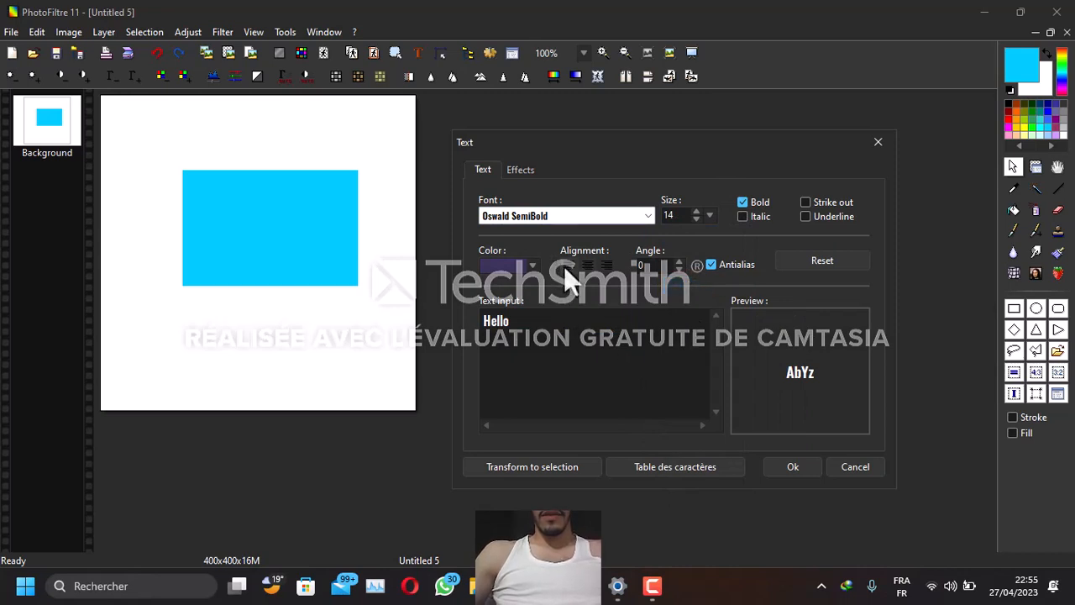
{"action": "left_click", "coordinate": [530, 266]}
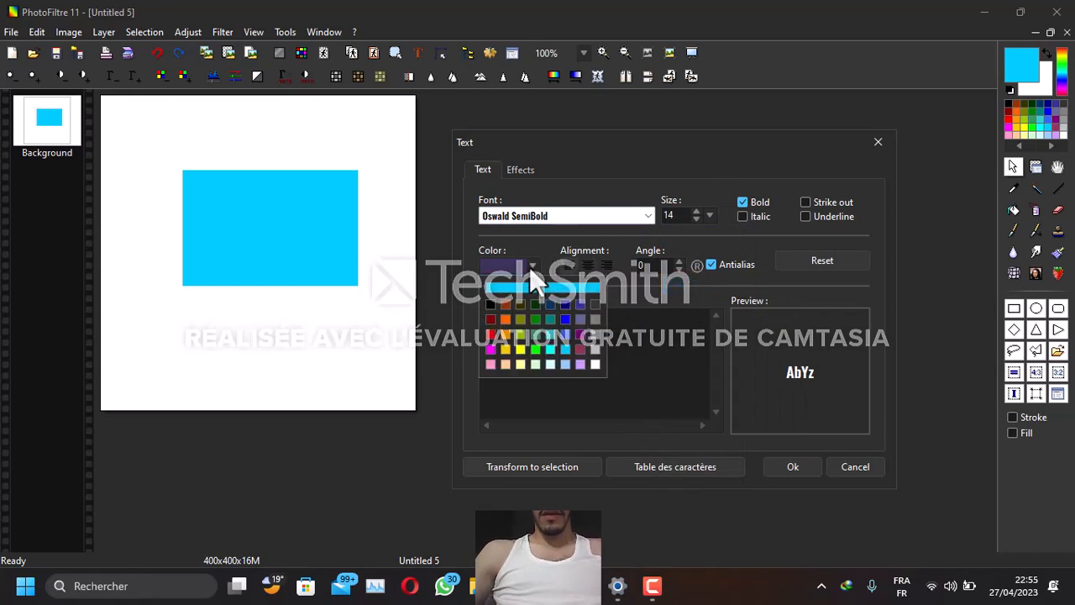
{"action": "left_click", "coordinate": [521, 320]}
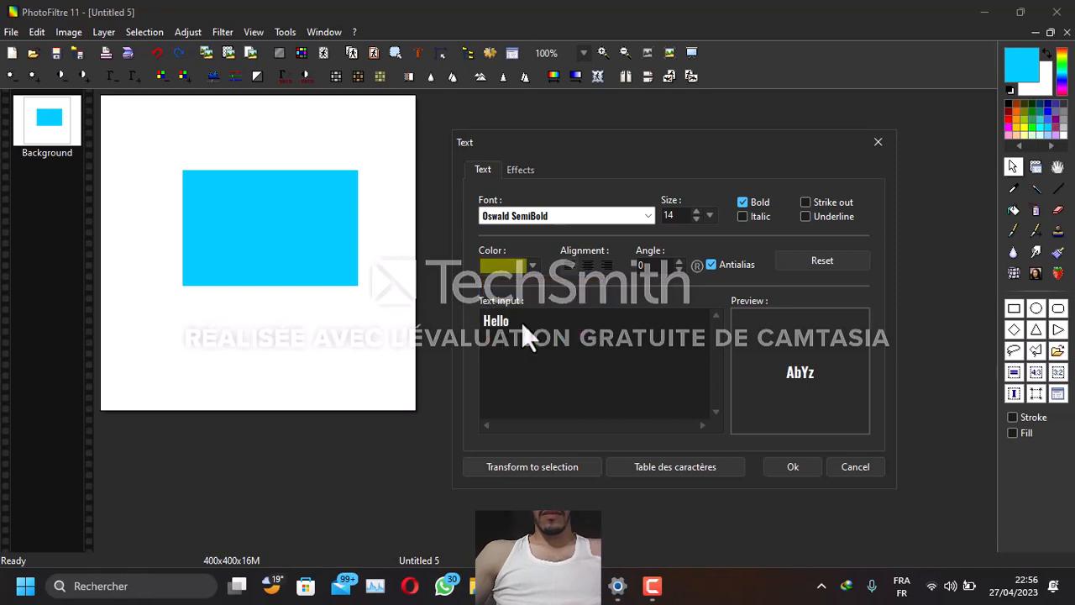
{"action": "left_click", "coordinate": [743, 216]}
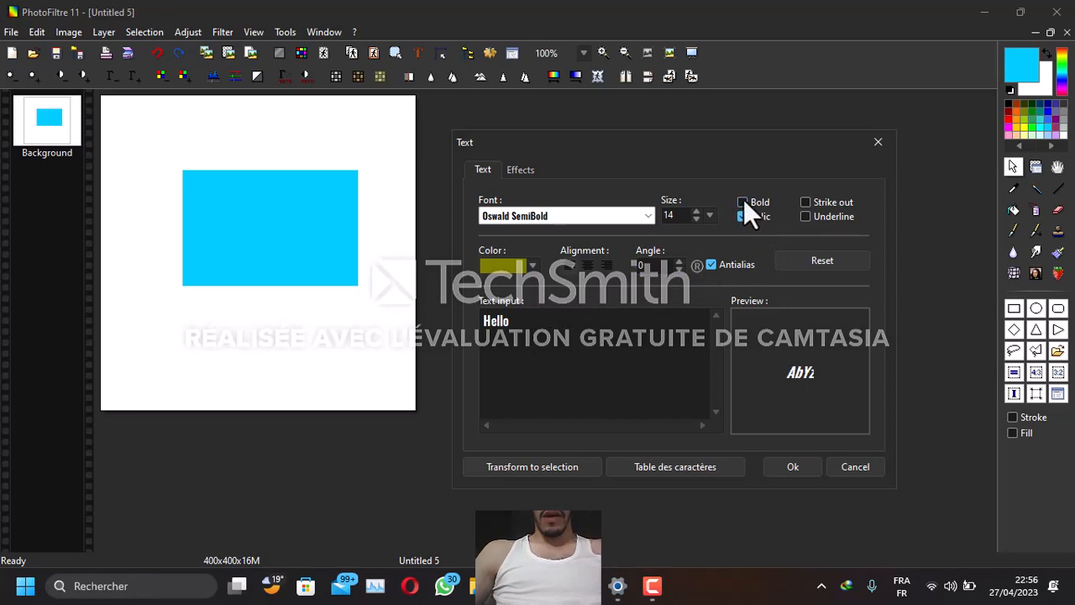
{"action": "left_click", "coordinate": [793, 466]}
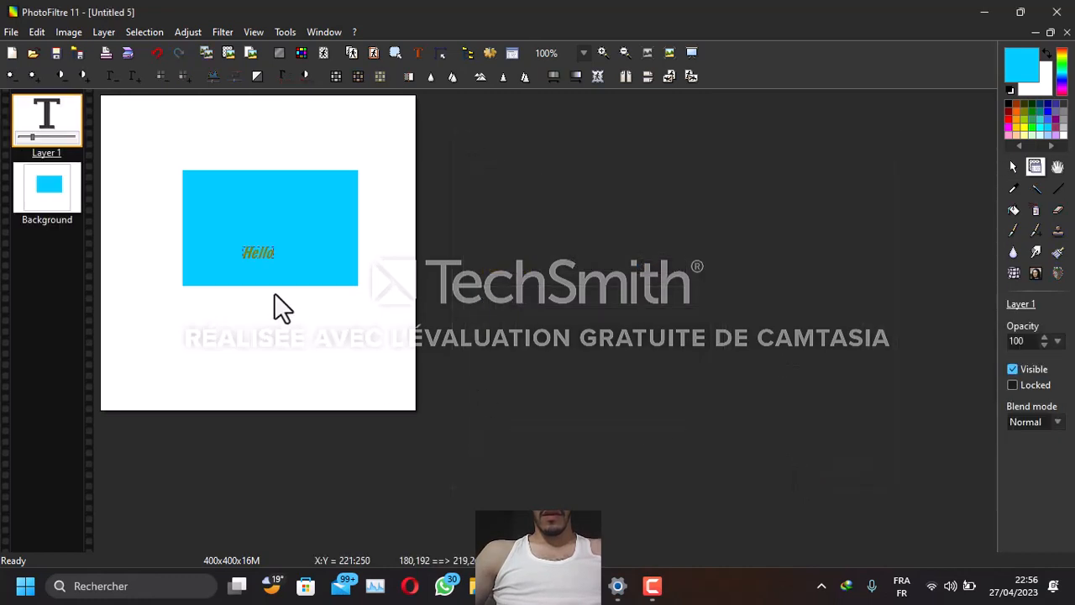
- Move the "Hello" text up and to the right within the blue rectangle, and reopen and accept its text settings
{"action": "scroll", "coordinate": [274, 292], "scroll_direction": "up", "scroll_amount": 2}
{"action": "scroll", "coordinate": [612, 288], "scroll_direction": "up", "scroll_amount": 2}
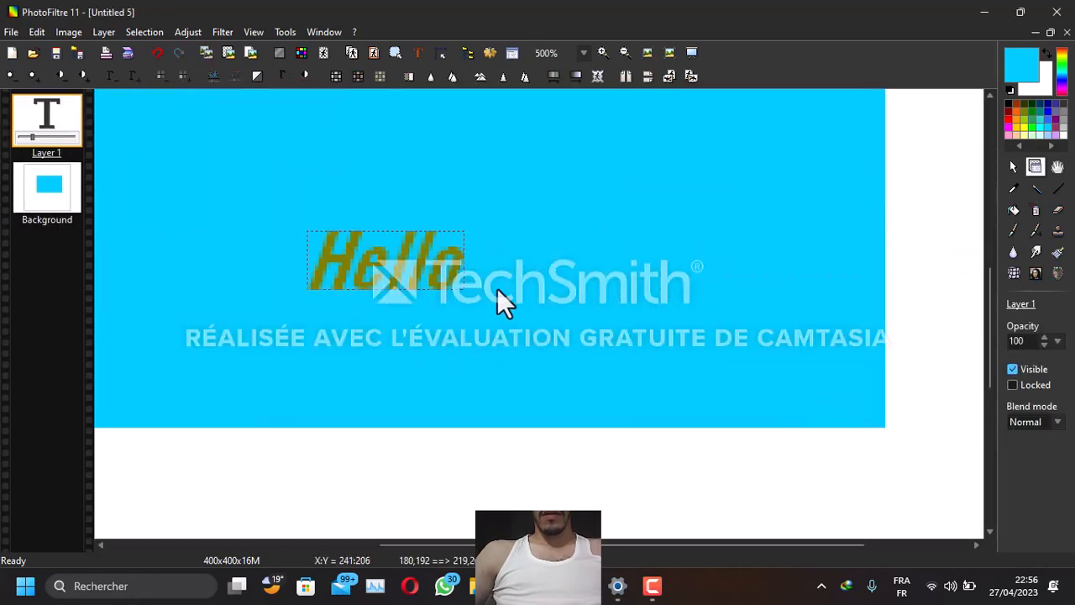
{"action": "left_click_drag", "start_coordinate": [396, 252], "coordinate": [551, 214]}
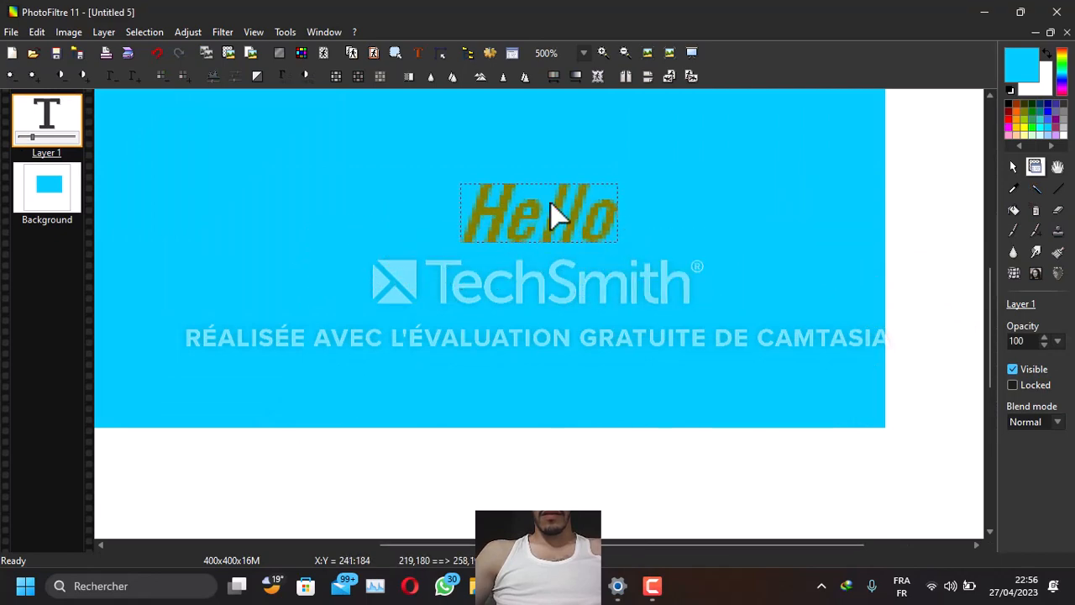
{"action": "double_click", "coordinate": [551, 214]}
{"action": "left_click", "coordinate": [795, 466]}
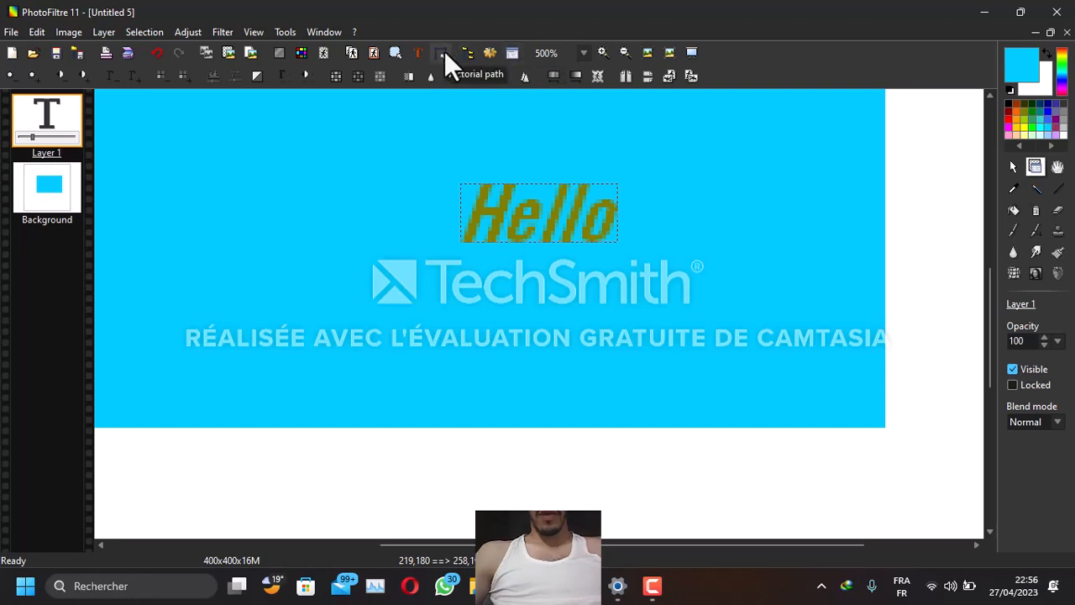
- View the image at 100% and 400%, zoom out to 200%, and return to the original size
{"action": "left_click", "coordinate": [583, 53]}
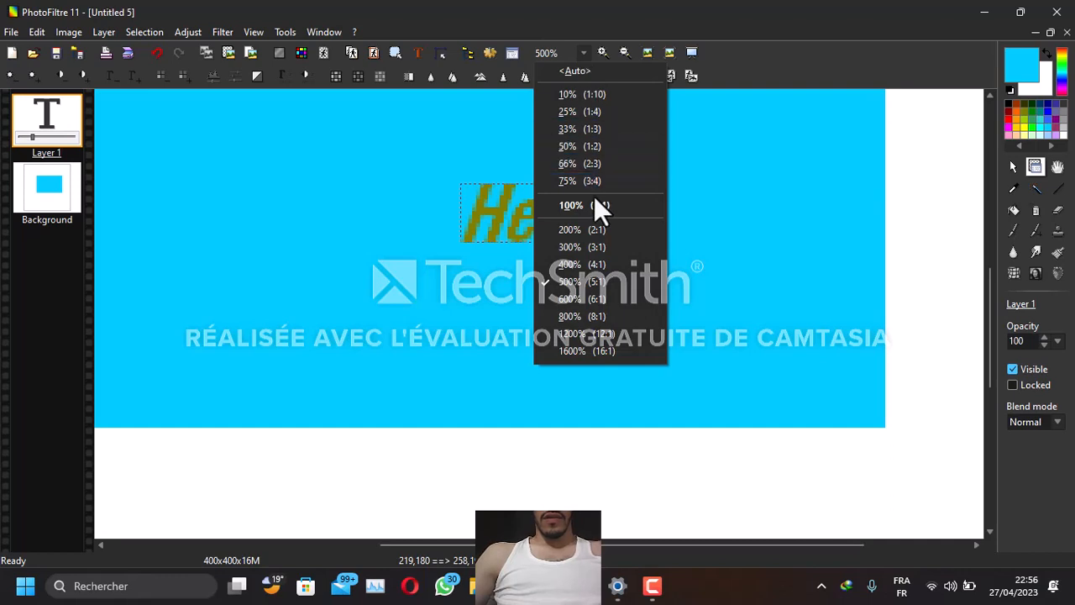
{"action": "left_click", "coordinate": [645, 203]}
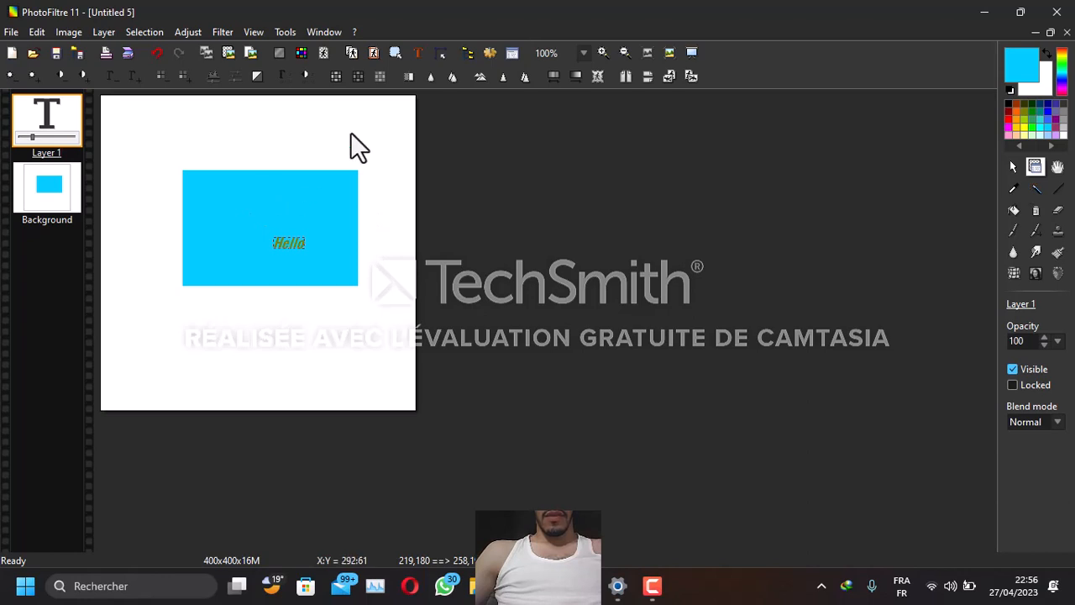
{"action": "left_click", "coordinate": [584, 52]}
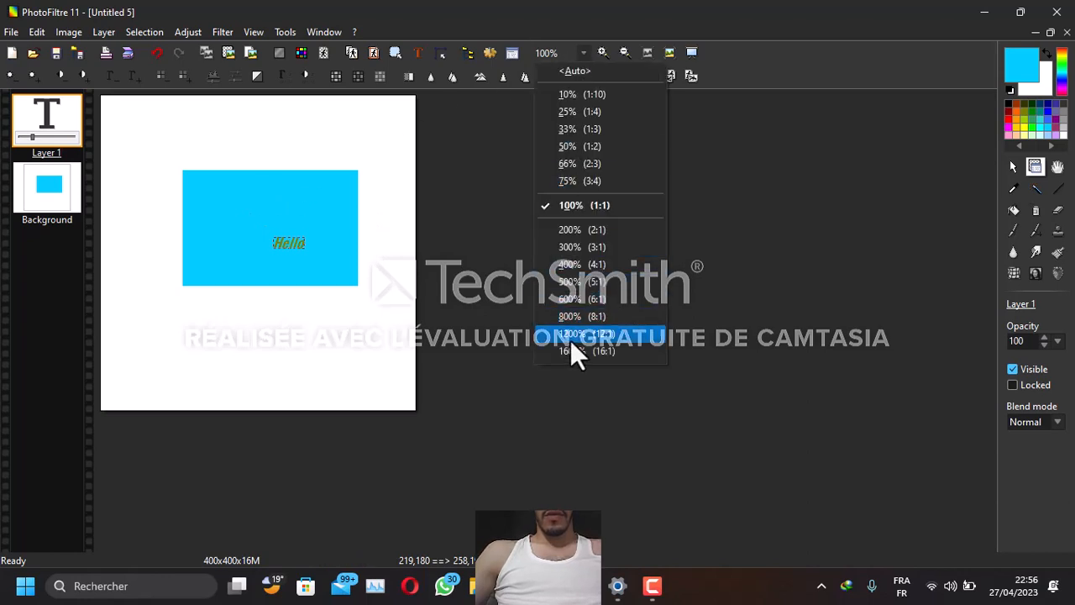
{"action": "left_click", "coordinate": [637, 264]}
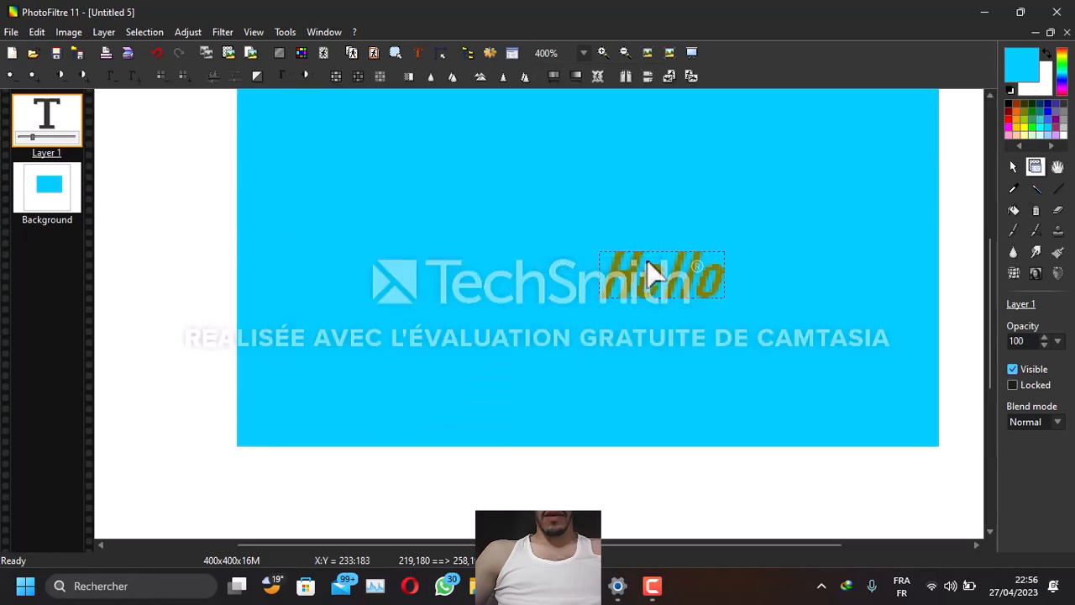
{"action": "left_click", "coordinate": [623, 53]}
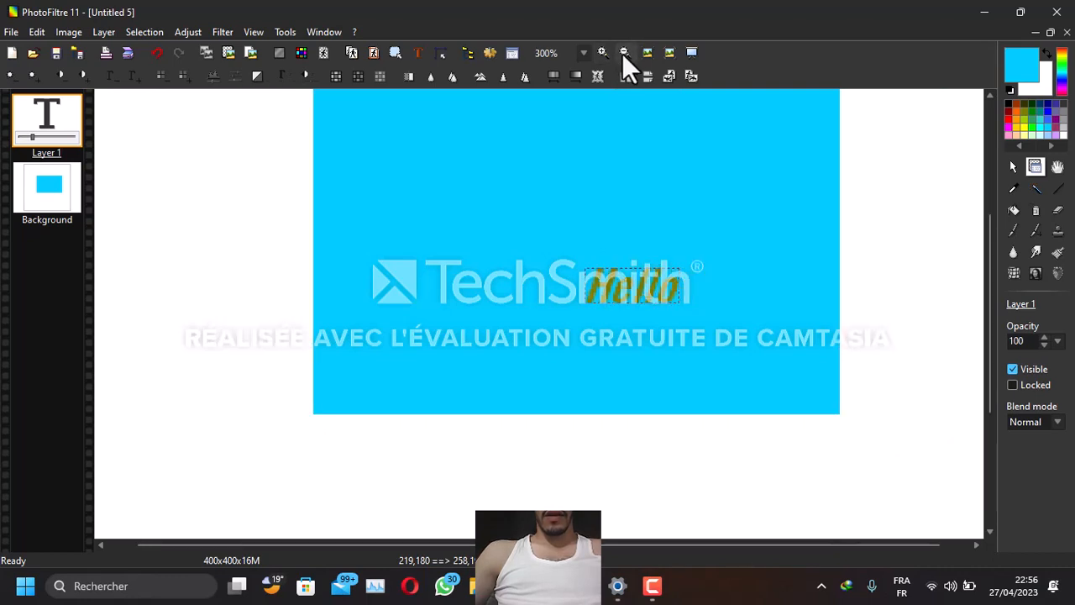
{"action": "left_click", "coordinate": [622, 52]}
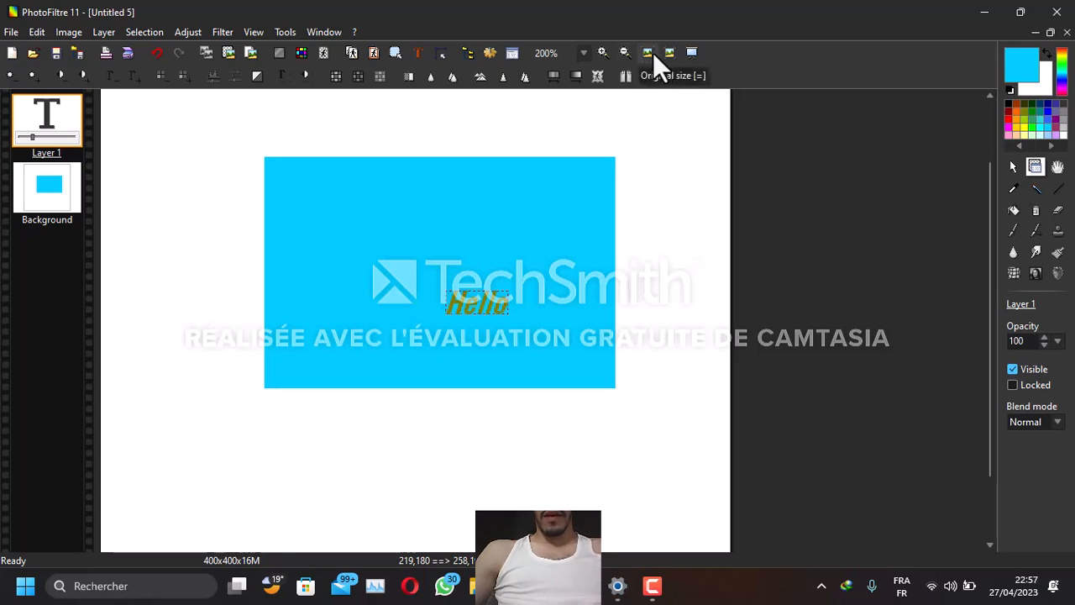
{"action": "left_click", "coordinate": [655, 53]}
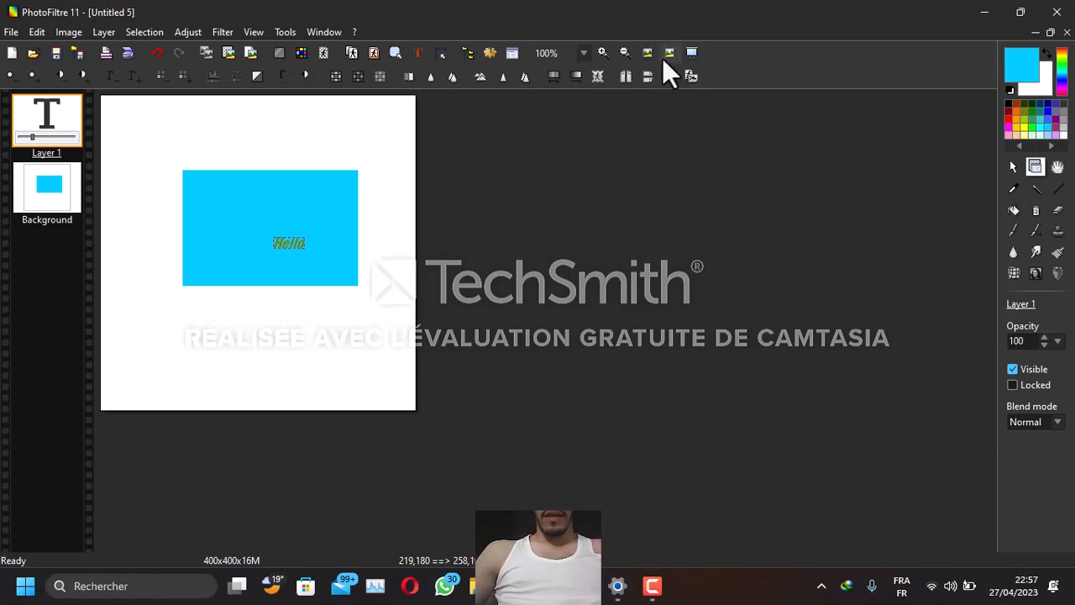
- Merge the "Hello" text layer into the background layer
{"action": "left_click", "coordinate": [36, 185]}
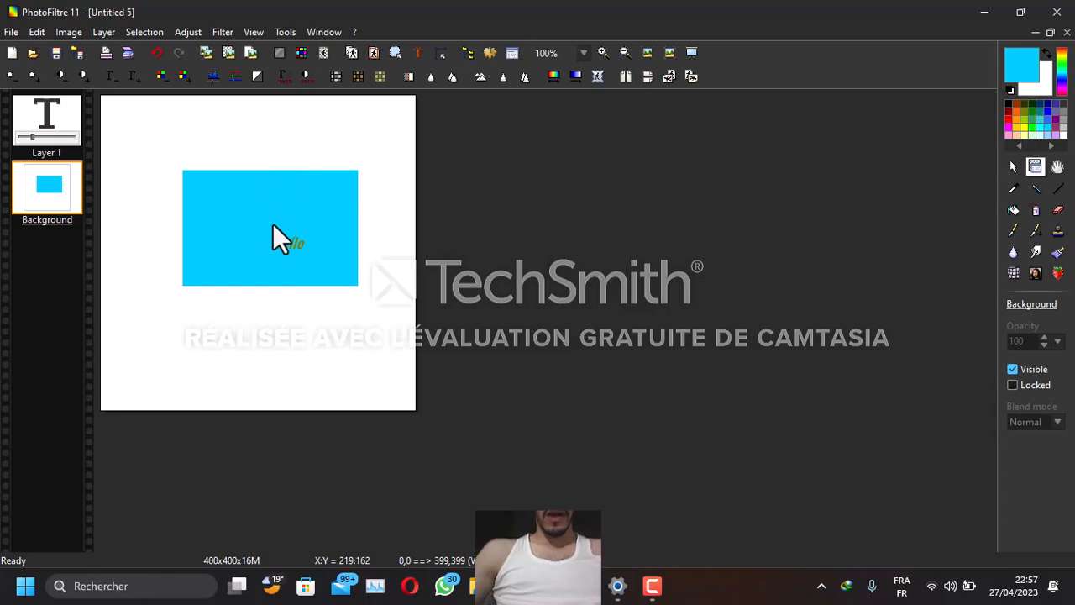
{"action": "scroll", "coordinate": [272, 223], "scroll_direction": "up", "scroll_amount": 2}
{"action": "left_click_drag", "start_coordinate": [994, 186], "coordinate": [1011, 263]}
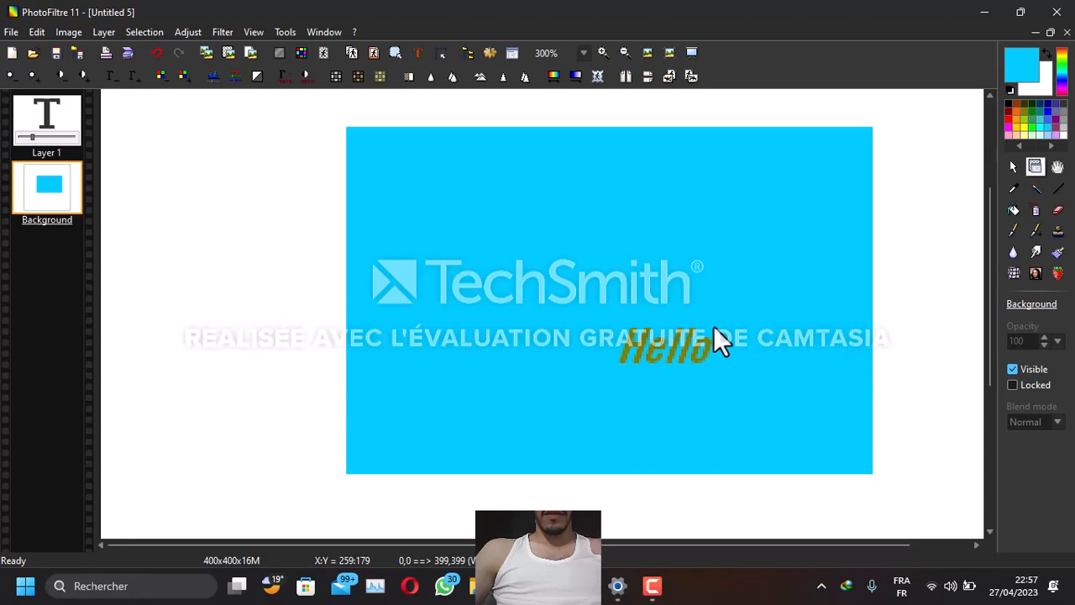
{"action": "scroll", "coordinate": [587, 325], "scroll_direction": "up", "scroll_amount": 1}
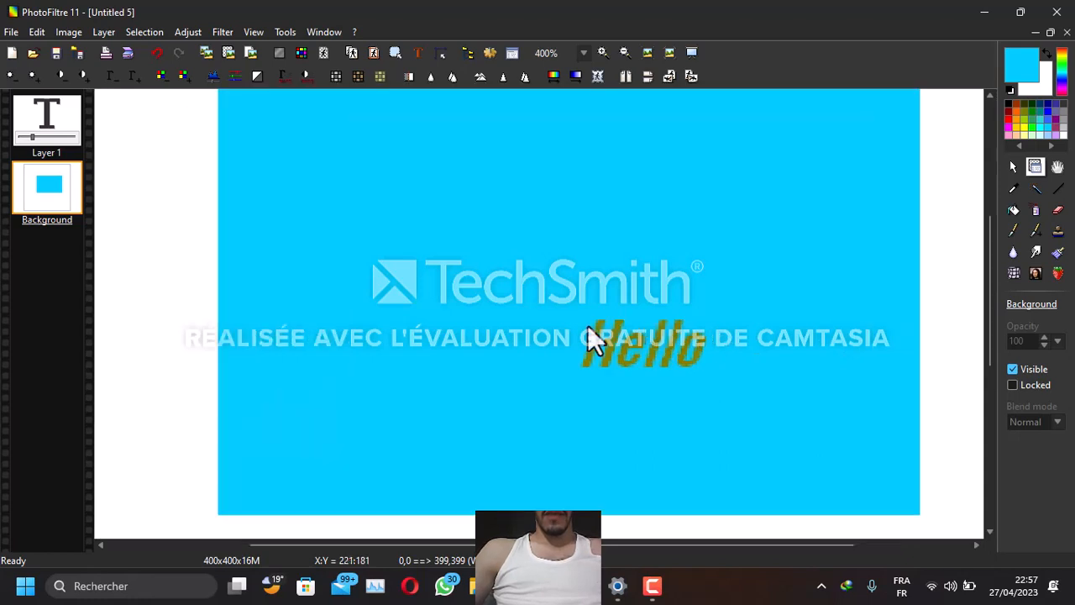
{"action": "right_click", "coordinate": [54, 122]}
{"action": "left_click", "coordinate": [120, 388]}
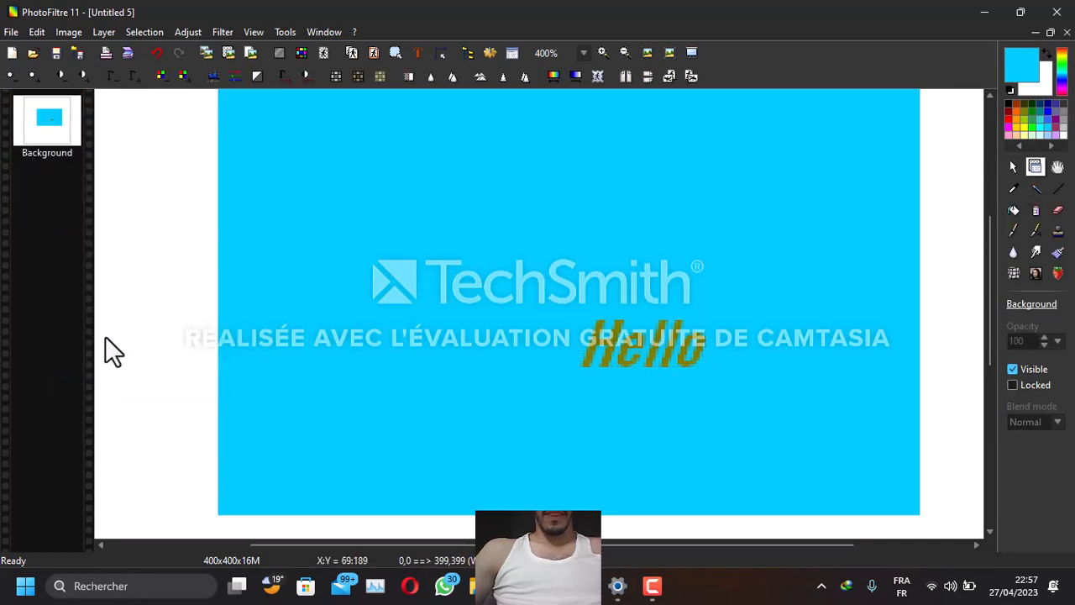
- Darken the whole image by lowering its brightness repeatedly
{"action": "left_click", "coordinate": [12, 80]}
{"action": "scroll", "coordinate": [241, 279], "scroll_direction": "down", "scroll_amount": 1}
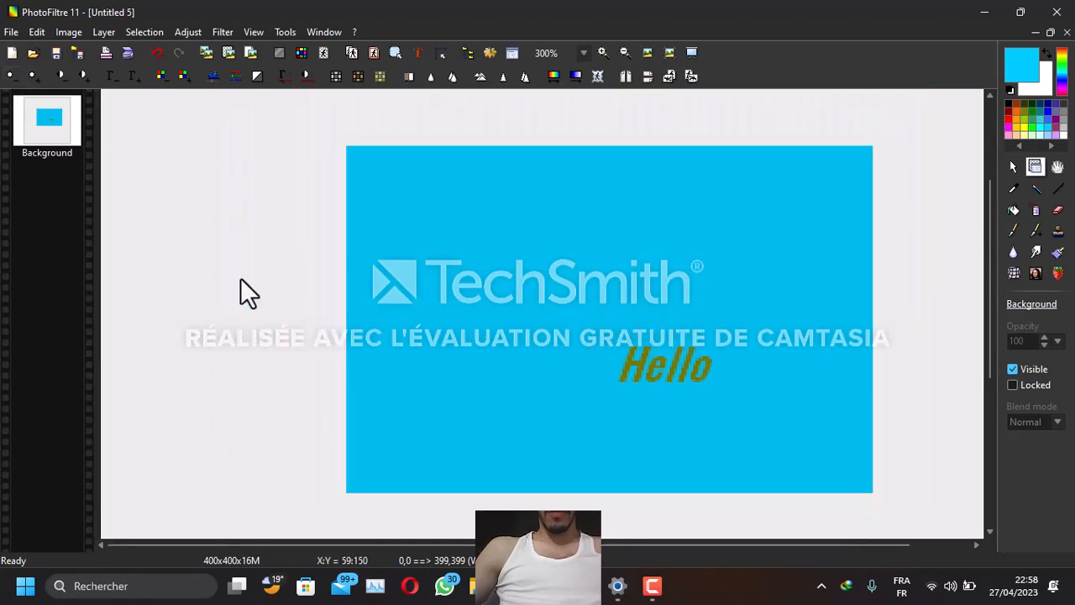
{"action": "scroll", "coordinate": [240, 277], "scroll_direction": "down", "scroll_amount": 1}
{"action": "left_click", "coordinate": [10, 84]}
{"action": "left_click", "coordinate": [10, 84]}
{"action": "left_click", "coordinate": [10, 84]}
{"action": "left_click", "coordinate": [10, 84]}
{"action": "left_click", "coordinate": [10, 84]}
{"action": "left_click", "coordinate": [10, 84]}
{"action": "left_click", "coordinate": [11, 84]}
- Undo all the brightness reductions, keeping the "Hello" text at its moved position and merged into the background
{"action": "key", "text": "ctrl+z"}
{"action": "key", "text": "ctrl+z"}
{"action": "key", "text": "ctrl+z"}
{"action": "key", "text": "ctrl+z"}
{"action": "key", "text": "ctrl+z"}
{"action": "key", "text": "ctrl+z"}
{"action": "key", "text": "ctrl+z"}
{"action": "key", "text": "ctrl+z"}
{"action": "key", "text": "ctrl+z"}
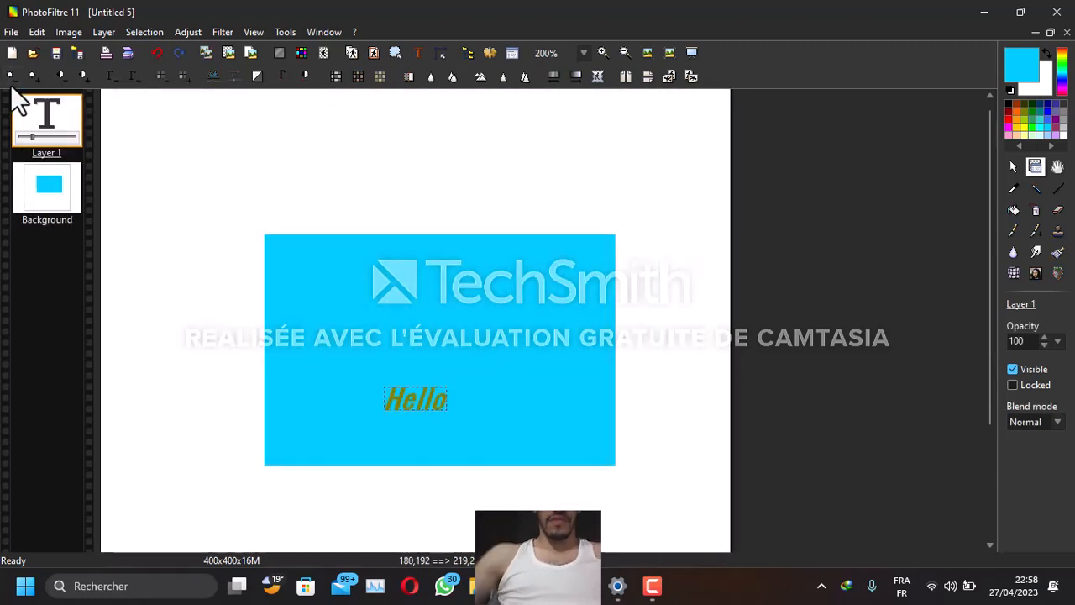
{"action": "key", "text": "ctrl+z"}
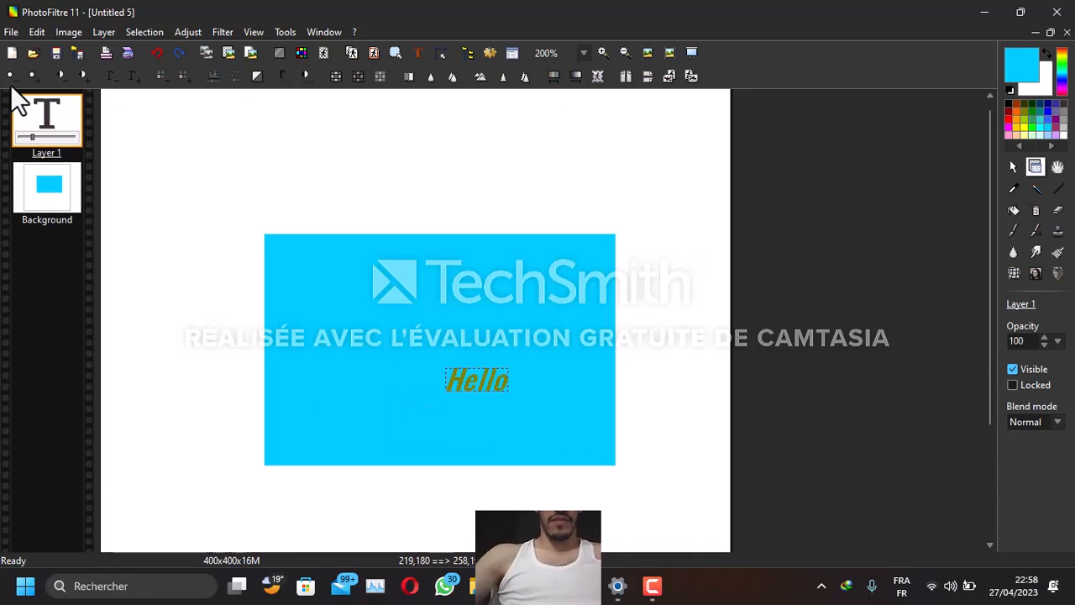
{"action": "key", "text": "ctrl+z"}
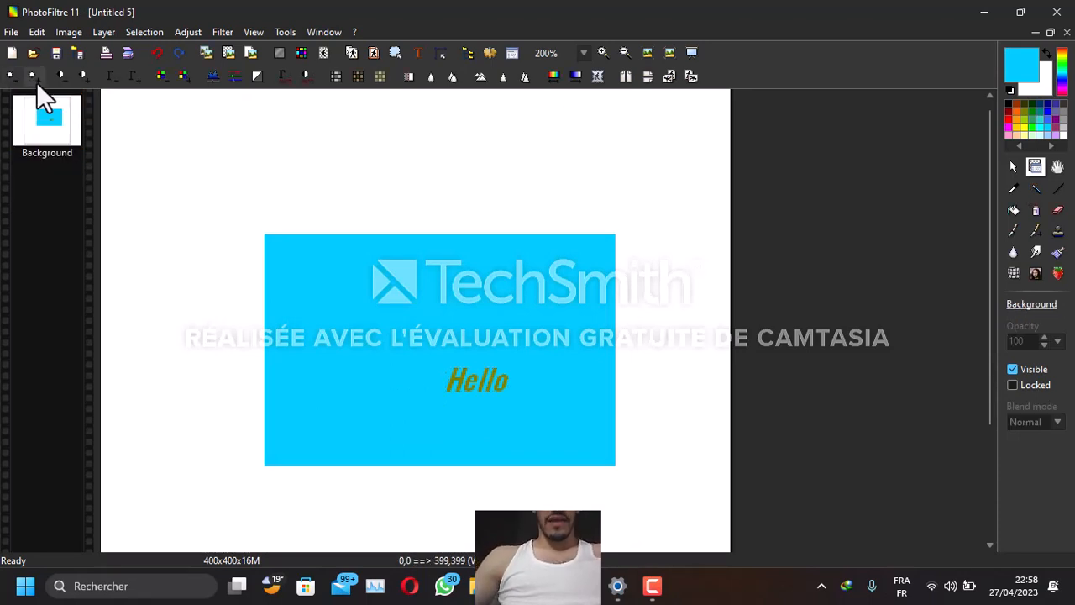
- Try brightening the whole image in repeated increments, and revert to the original brightness with the "Hello" text merged into the background
{"action": "left_click", "coordinate": [36, 81]}
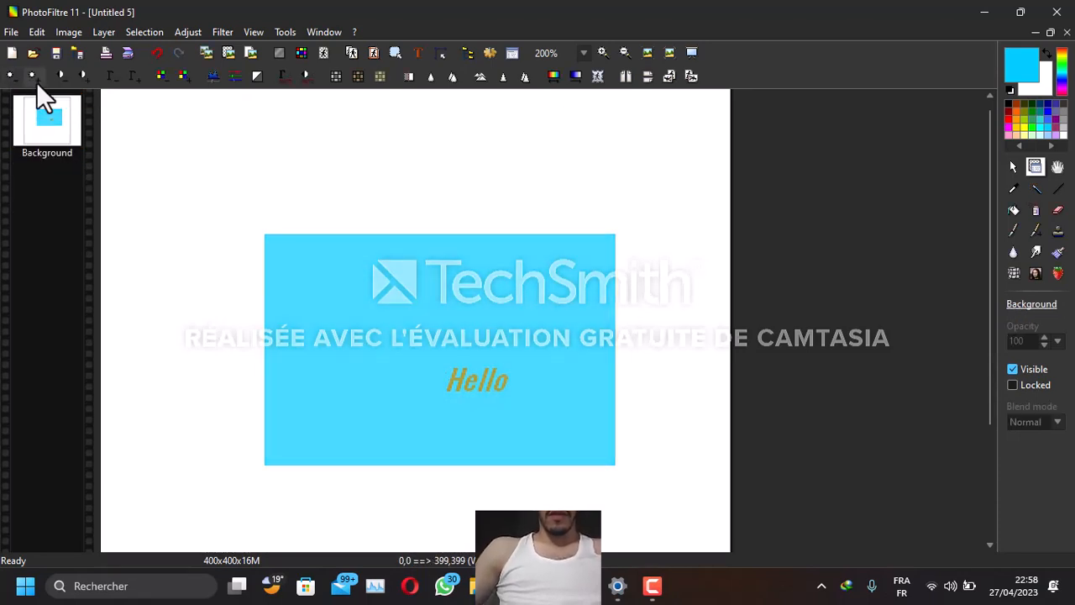
{"action": "left_click", "coordinate": [36, 81]}
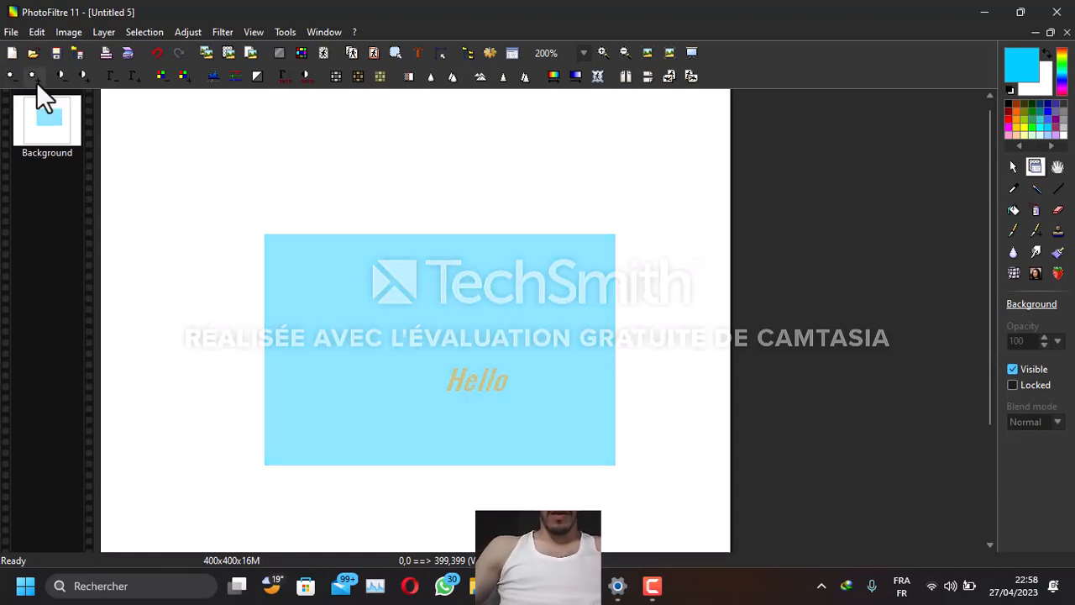
{"action": "key", "text": "ctrl+z"}
{"action": "key", "text": "ctrl+z"}
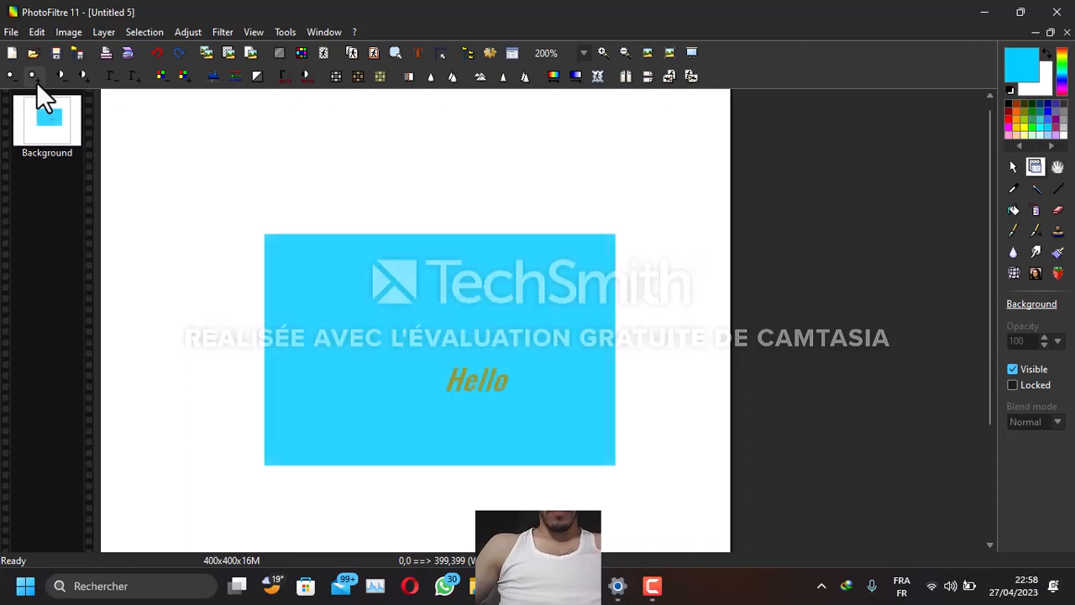
{"action": "key", "text": "ctrl+z"}
{"action": "key", "text": "ctrl+z"}
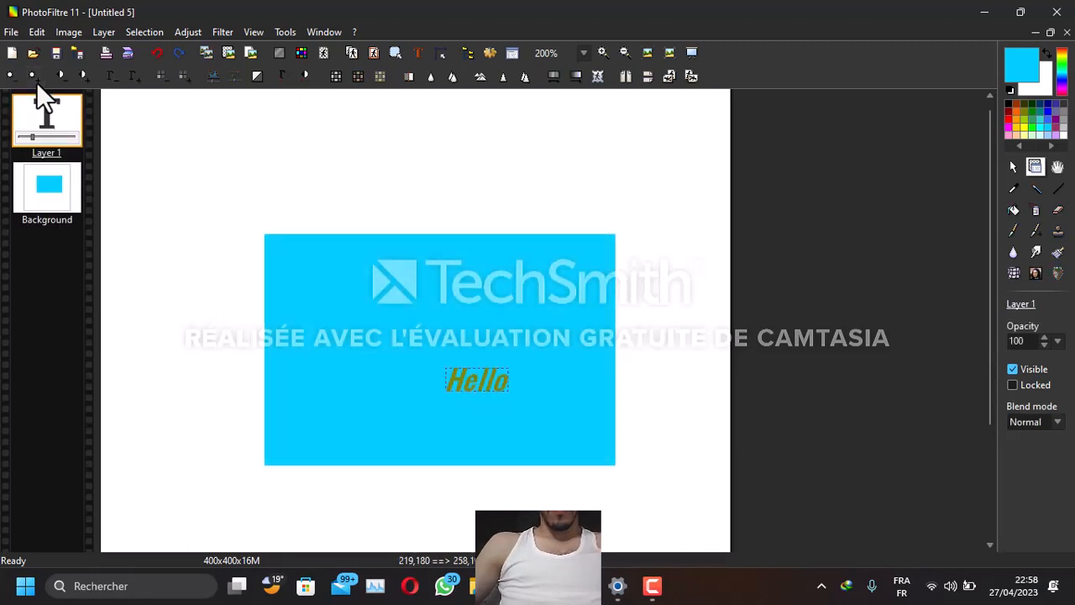
{"action": "key", "text": "ctrl+y"}
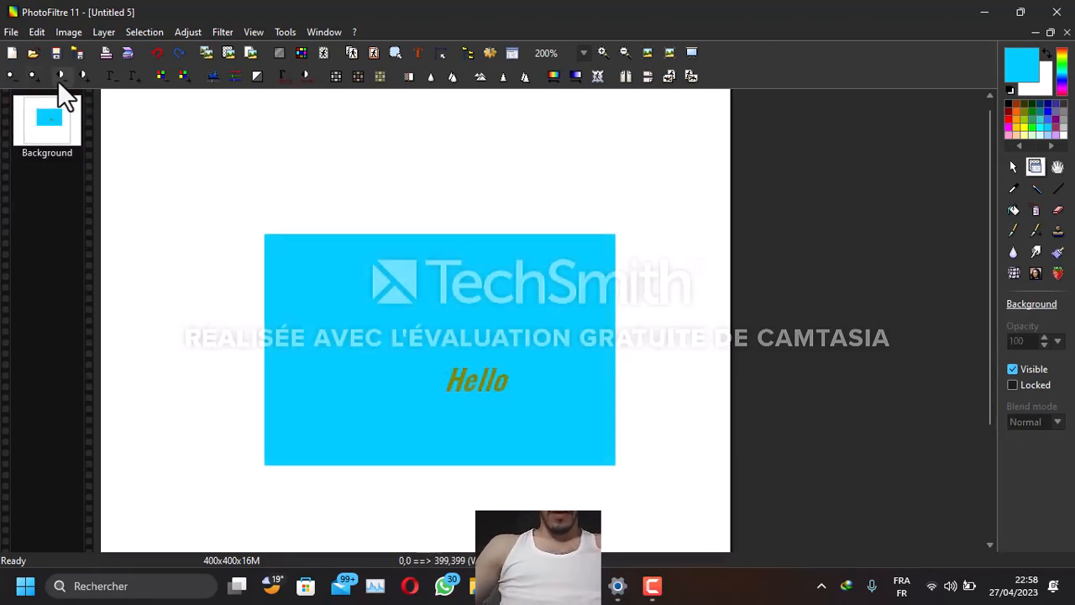
- Lower the contrast of the whole image by four increments
{"action": "left_click", "coordinate": [60, 77]}
{"action": "left_click", "coordinate": [59, 77]}
{"action": "left_click", "coordinate": [60, 77]}
{"action": "left_click", "coordinate": [60, 77]}
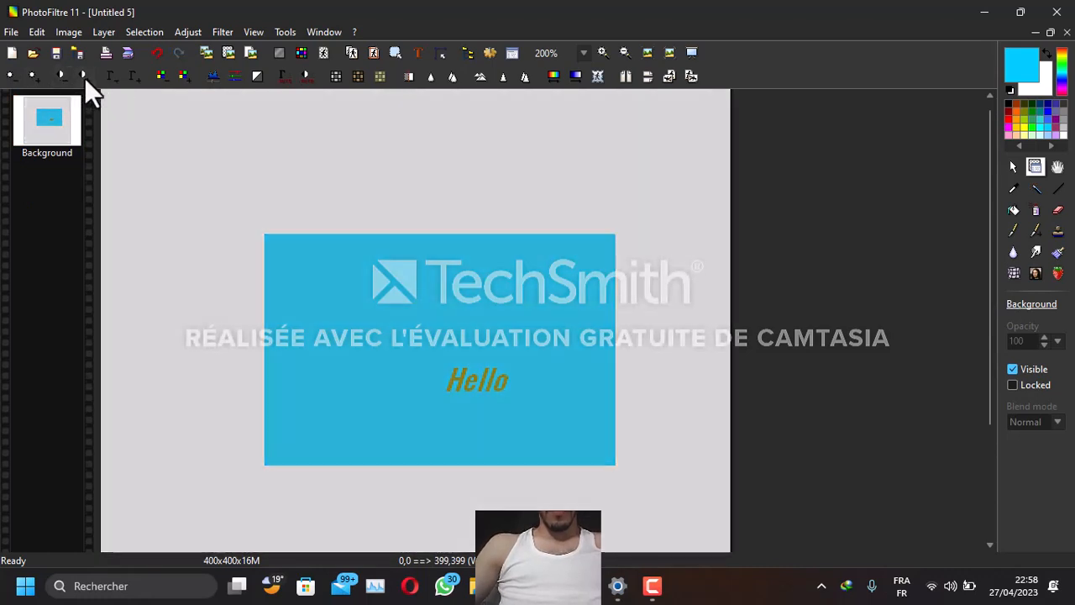
- Raise the image's contrast repeatedly until the blue rectangle turns bright cyan
{"action": "left_click", "coordinate": [84, 77]}
{"action": "left_click", "coordinate": [84, 77]}
{"action": "left_click", "coordinate": [84, 77]}
{"action": "left_click", "coordinate": [84, 77]}
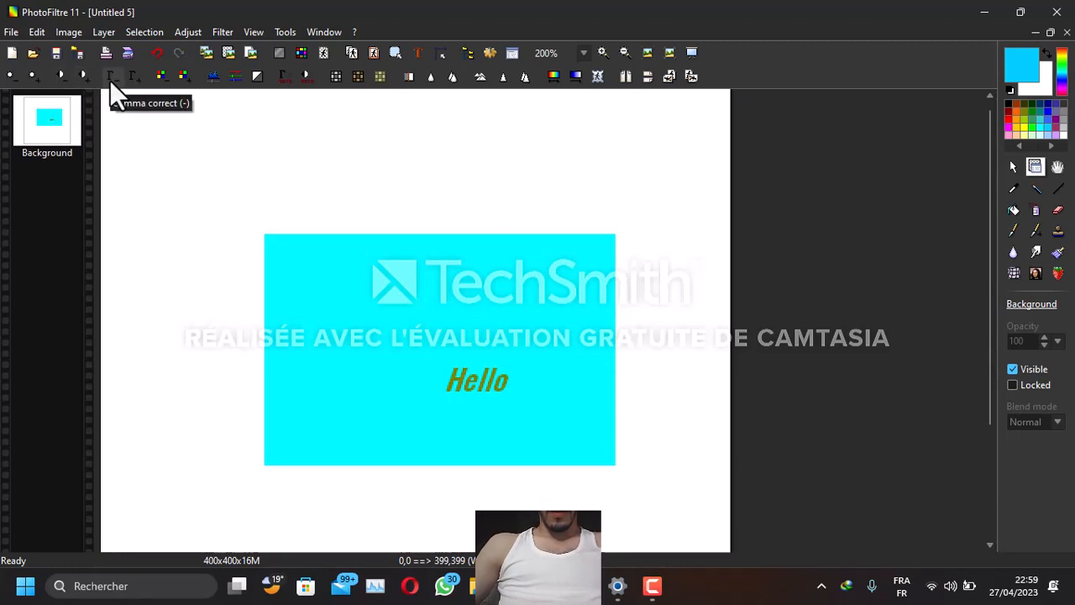
- Reduce the image's gamma correction by four increments to darken the "Hello" text
{"action": "left_click", "coordinate": [111, 80]}
{"action": "left_click", "coordinate": [110, 81]}
{"action": "left_click", "coordinate": [110, 80]}
{"action": "left_click", "coordinate": [110, 81]}
- Undo the gamma correction reductions on the image
{"action": "key", "text": "ctrl+z"}
{"action": "key", "text": "ctrl+z"}
{"action": "key", "text": "ctrl+z"}
{"action": "key", "text": "ctrl+z"}
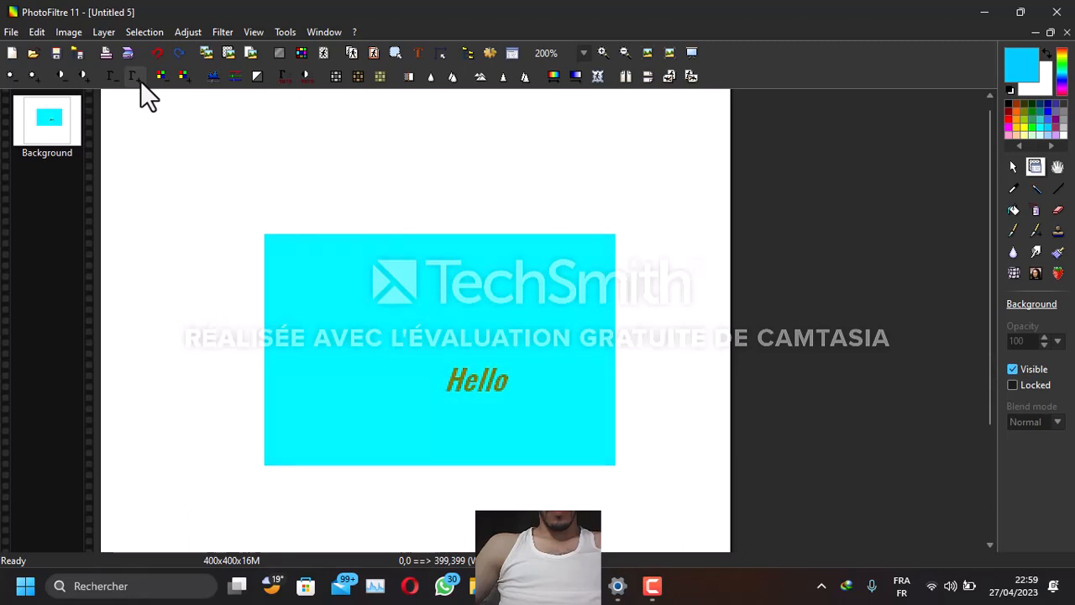
- Increase the image's gamma correction by five increments to lighten the "Hello" text
{"action": "left_click", "coordinate": [141, 81]}
{"action": "left_click", "coordinate": [140, 81]}
{"action": "left_click", "coordinate": [141, 80]}
{"action": "left_click", "coordinate": [140, 81]}
{"action": "left_click", "coordinate": [141, 81]}
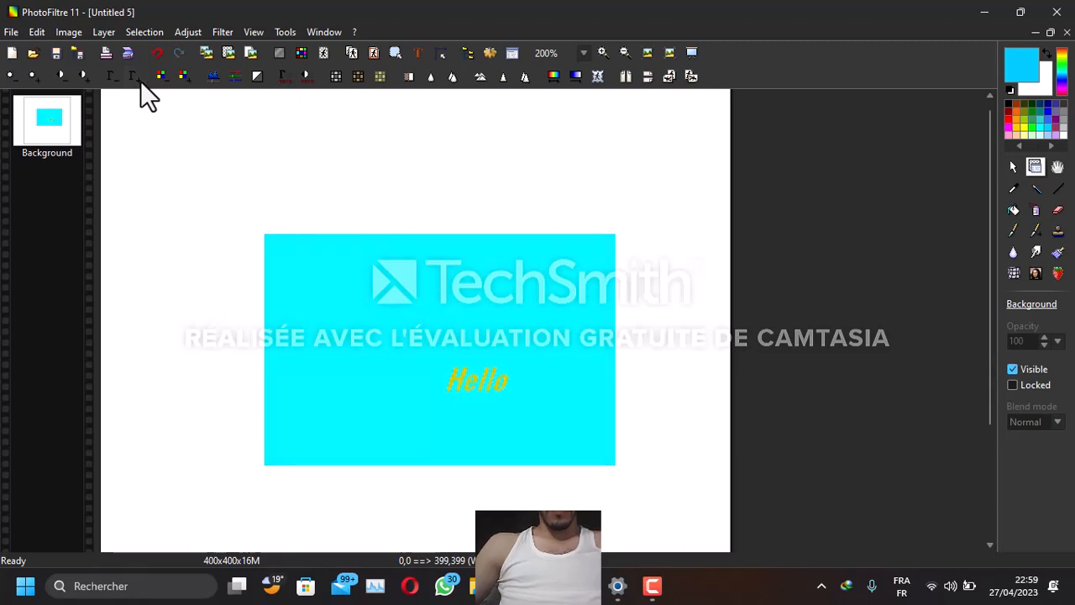
- Undo all the gamma correction increases on the image
{"action": "key", "text": "ctrl+z"}
{"action": "key", "text": "ctrl+z"}
{"action": "key", "text": "ctrl+z"}
{"action": "key", "text": "ctrl+z"}
{"action": "key", "text": "ctrl+z"}
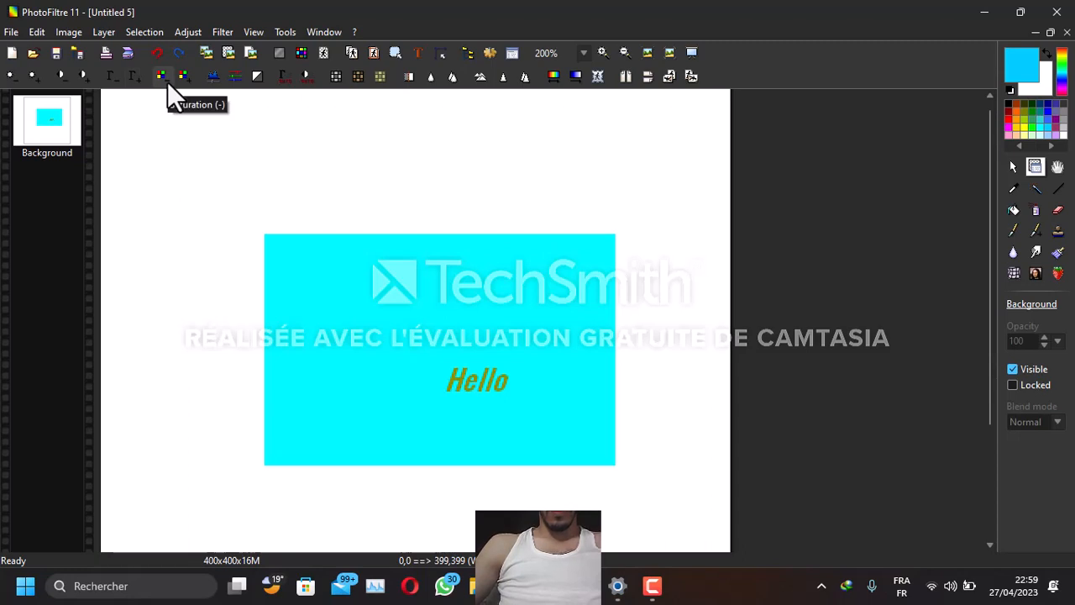
- Try reducing the image's color saturation, and undo the reduction
{"action": "left_click", "coordinate": [167, 81]}
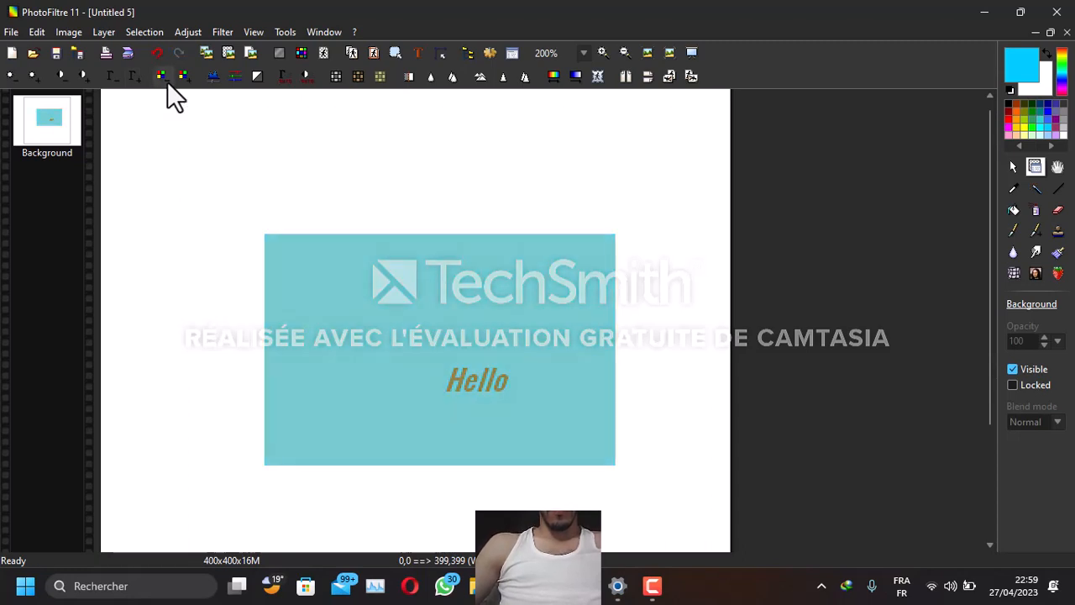
{"action": "key", "text": "ctrl+z"}
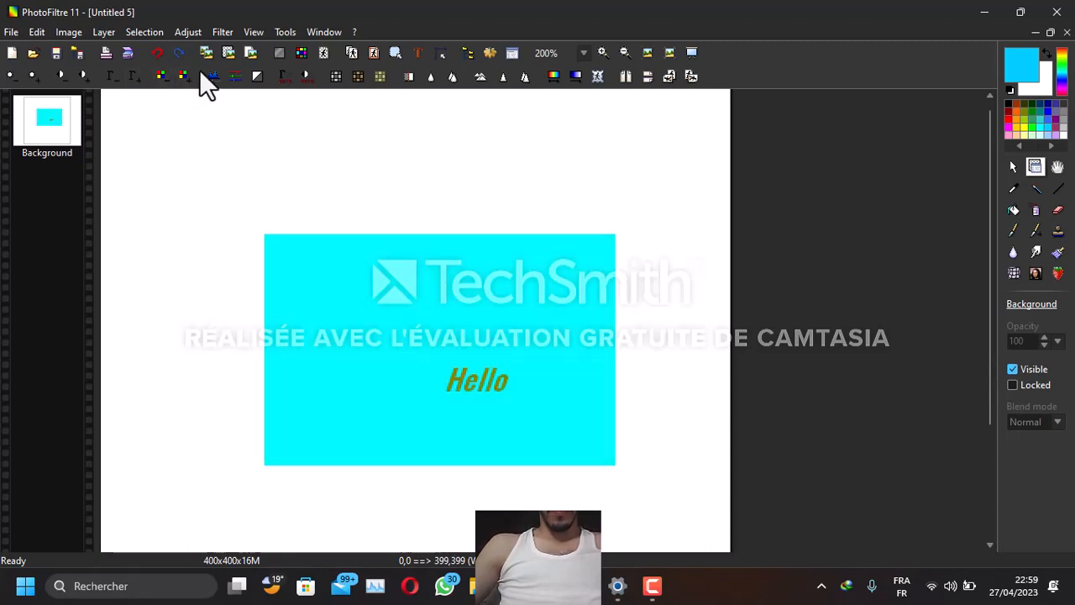